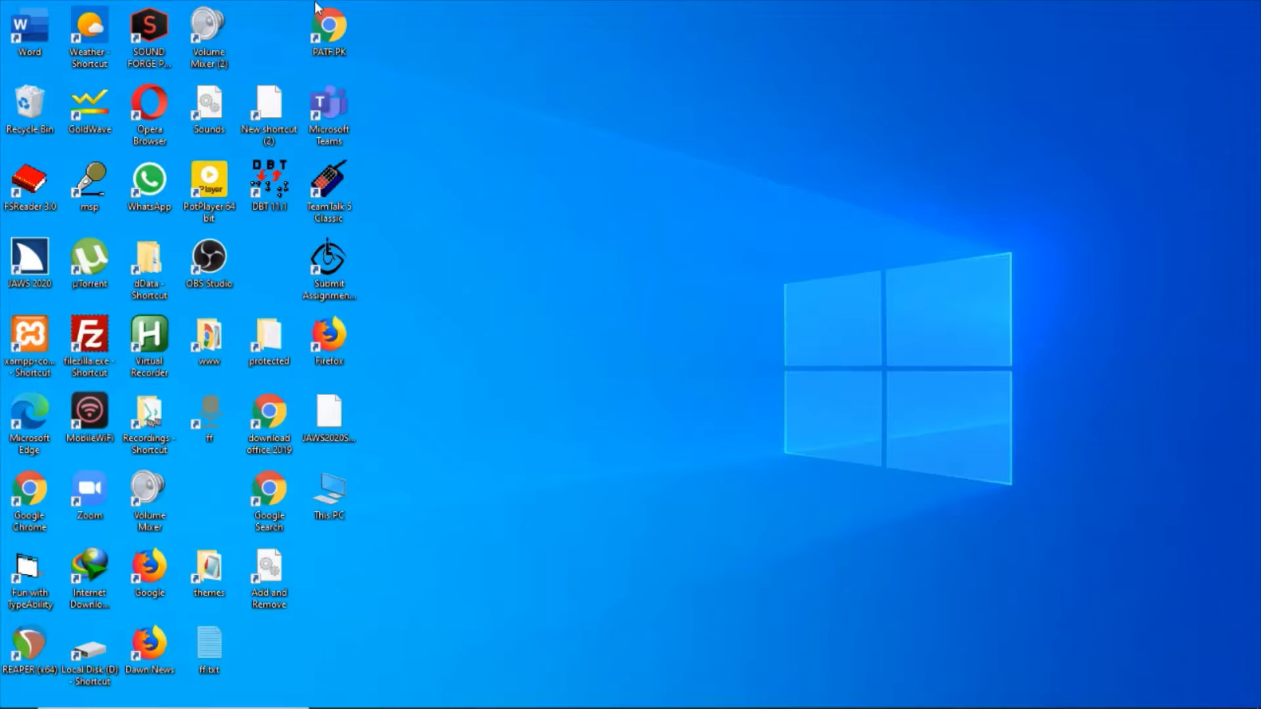
- Open drive D: and send the file full.txt to the Recycle Bin
{"action": "key", "text": "super+r"}
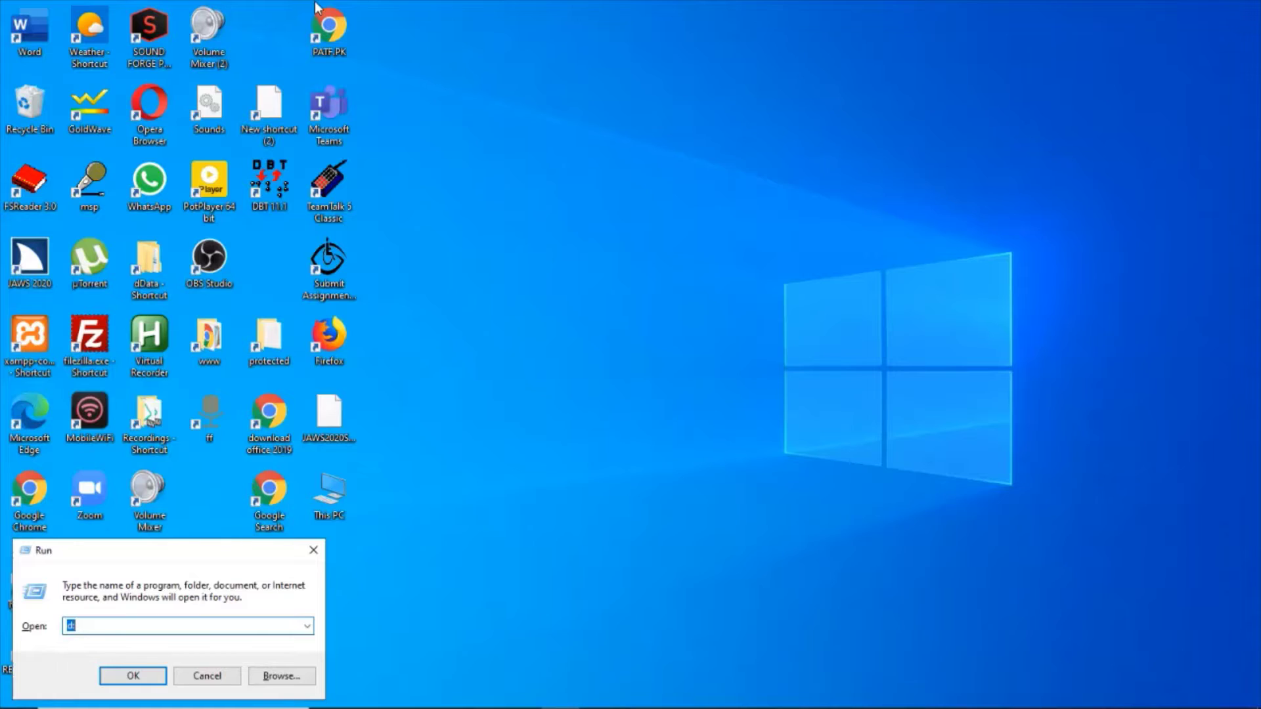
{"action": "type", "text": "d:"}
{"action": "key", "text": "Return"}
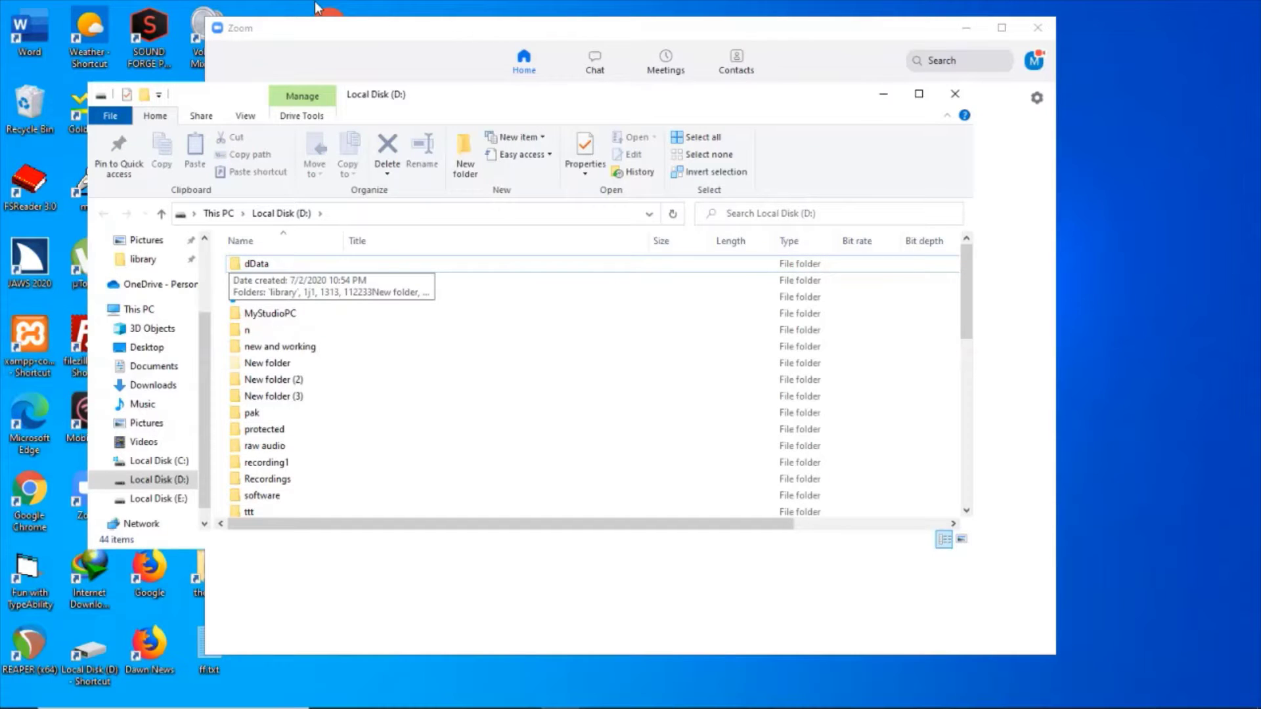
{"action": "key", "text": "End"}
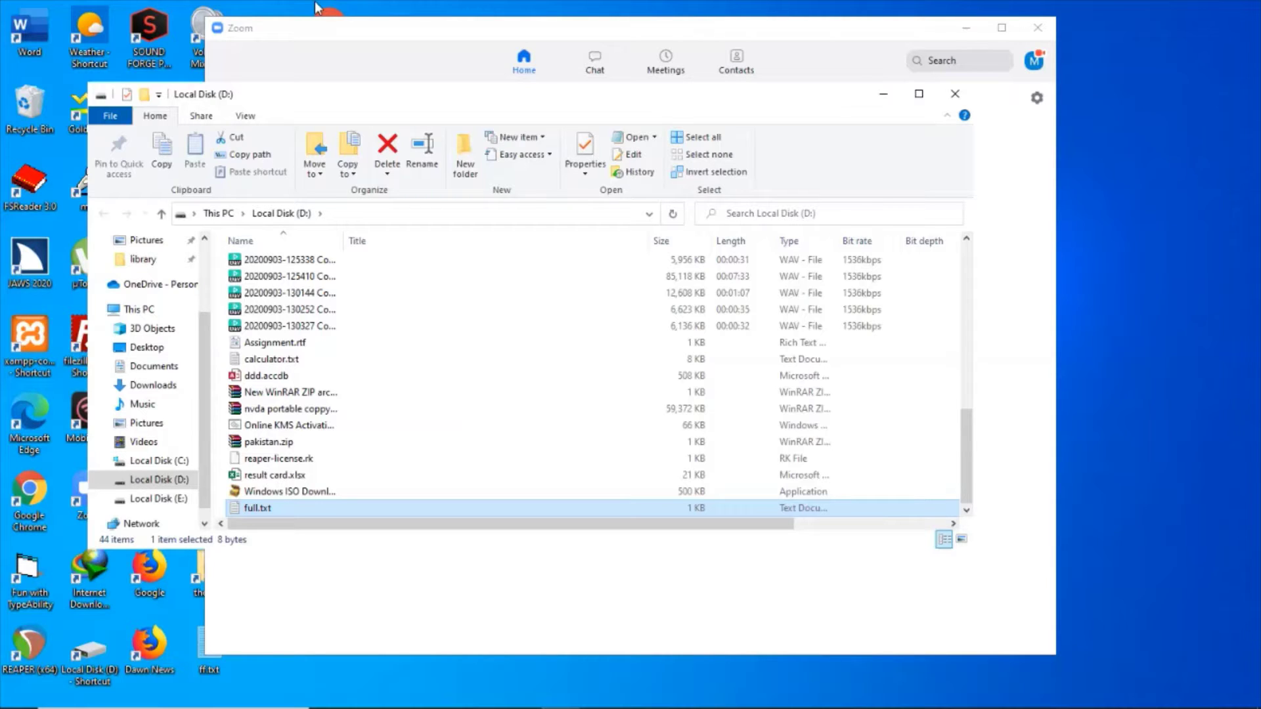
{"action": "key", "text": "Delete"}
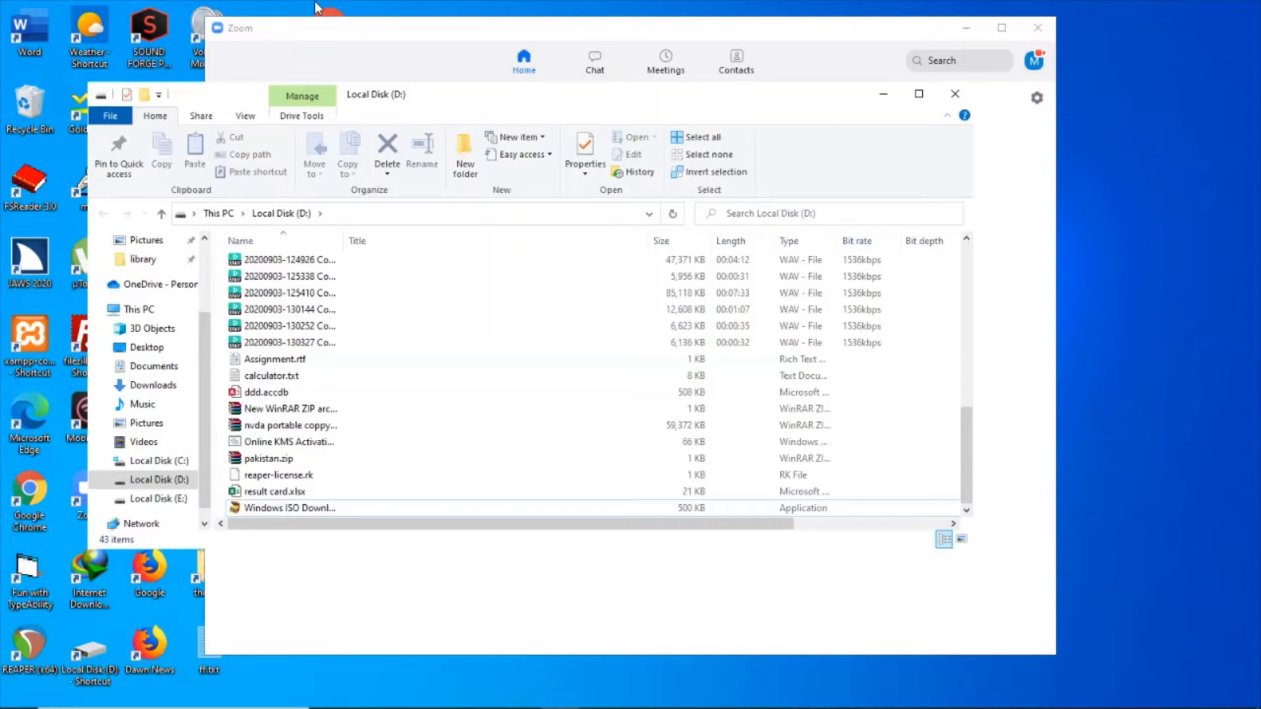
- Permanently delete the protected folder from drive D:, bypassing the Recycle Bin, and close the open windows
{"action": "key", "text": "Home"}
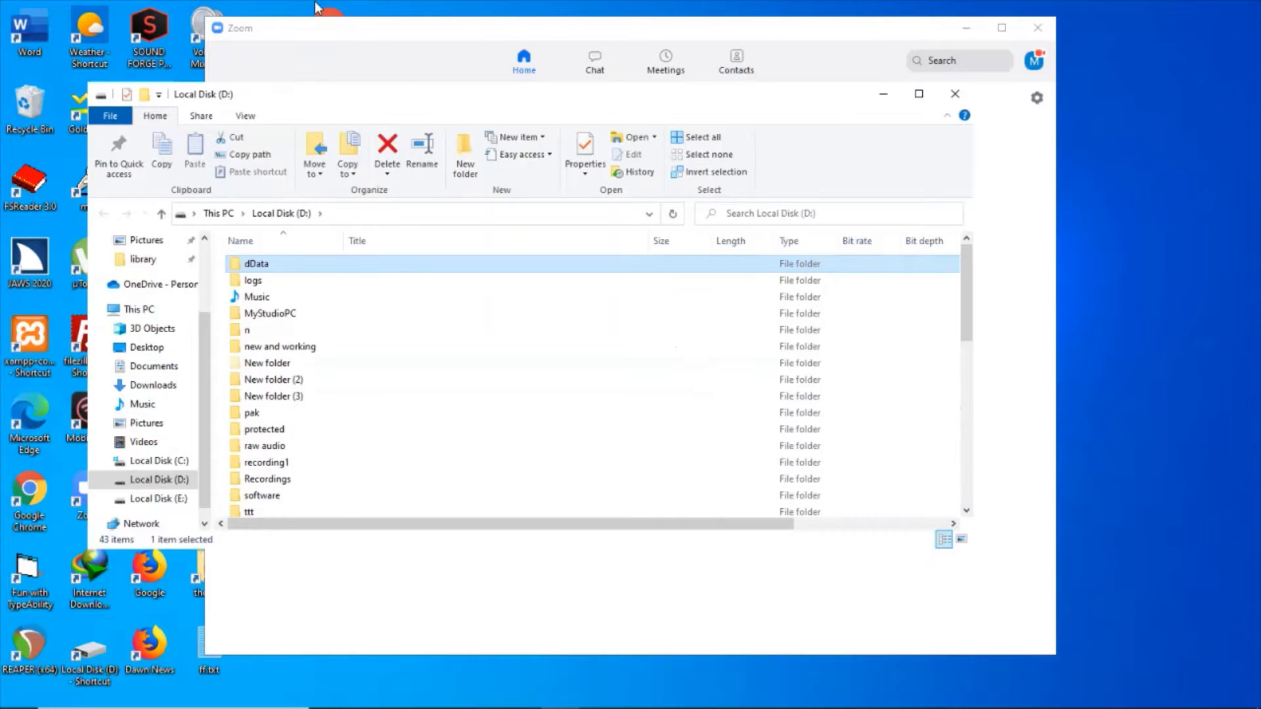
{"action": "key", "text": "d"}
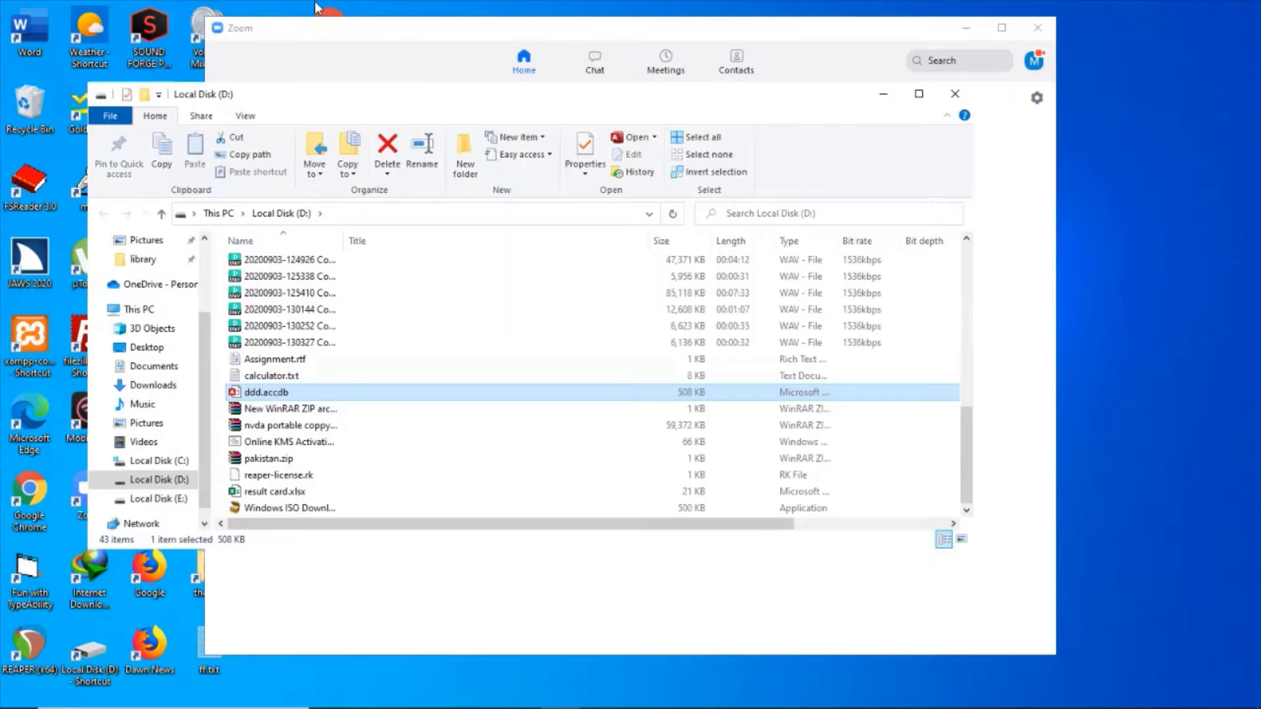
{"action": "key", "text": "d"}
{"action": "key", "text": "p"}
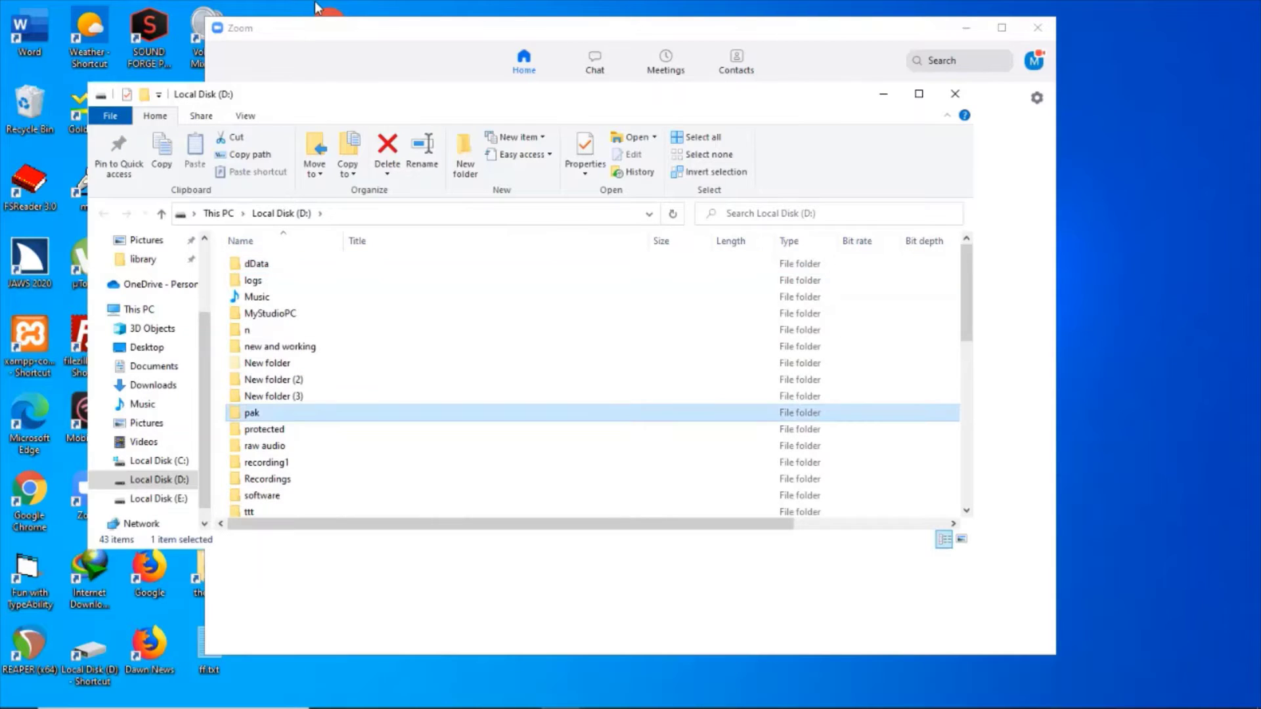
{"action": "key", "text": "p"}
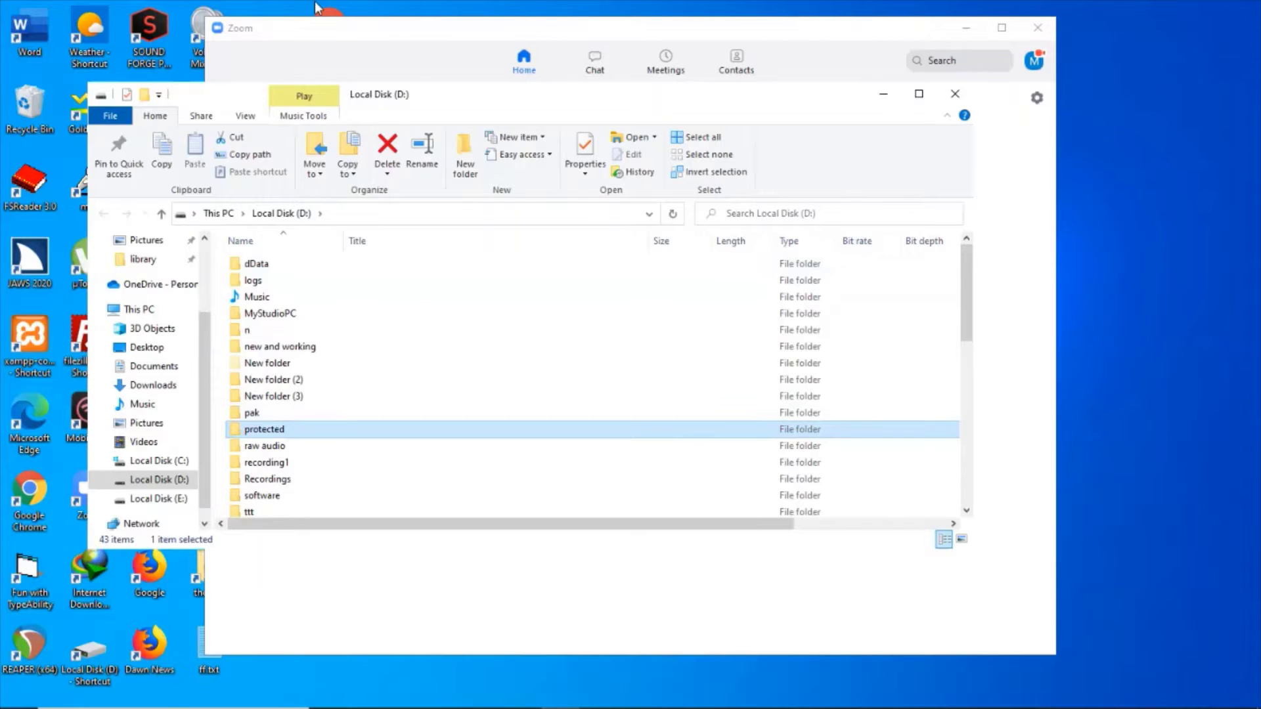
{"action": "key", "text": "shift+Delete"}
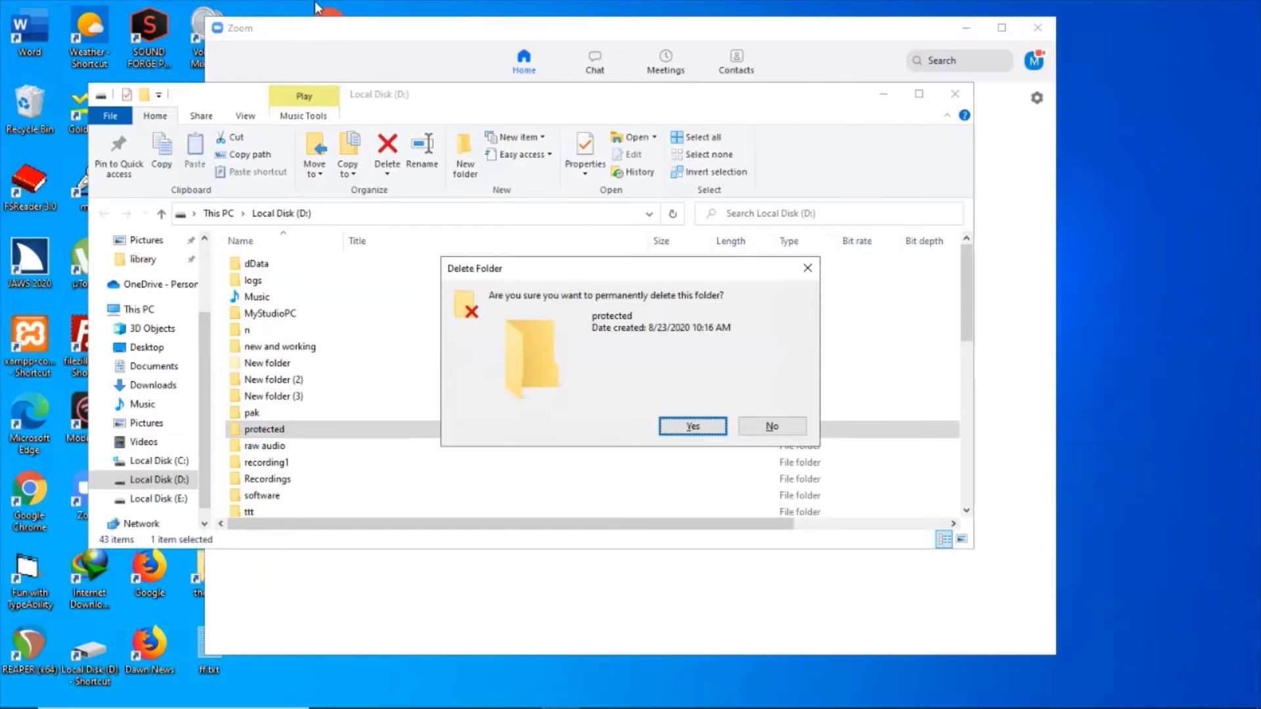
{"action": "key", "text": "Return"}
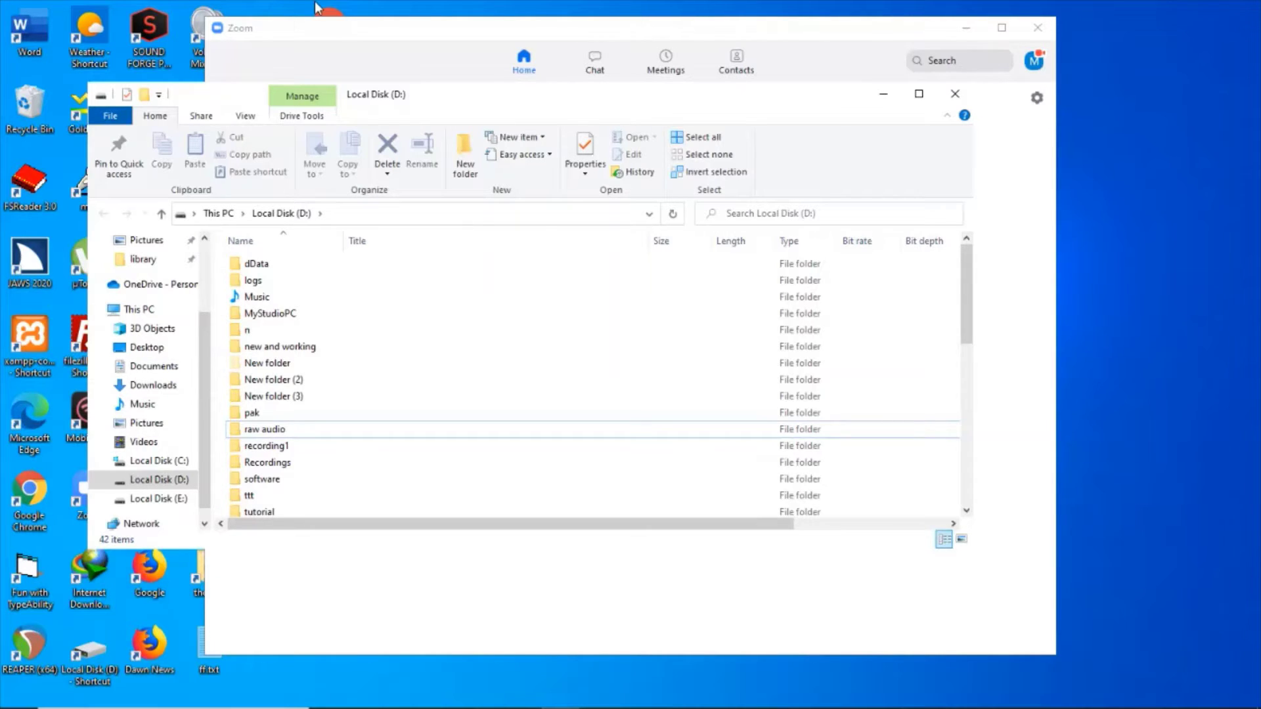
{"action": "key", "text": "alt+F4"}
{"action": "key", "text": "alt+F4"}
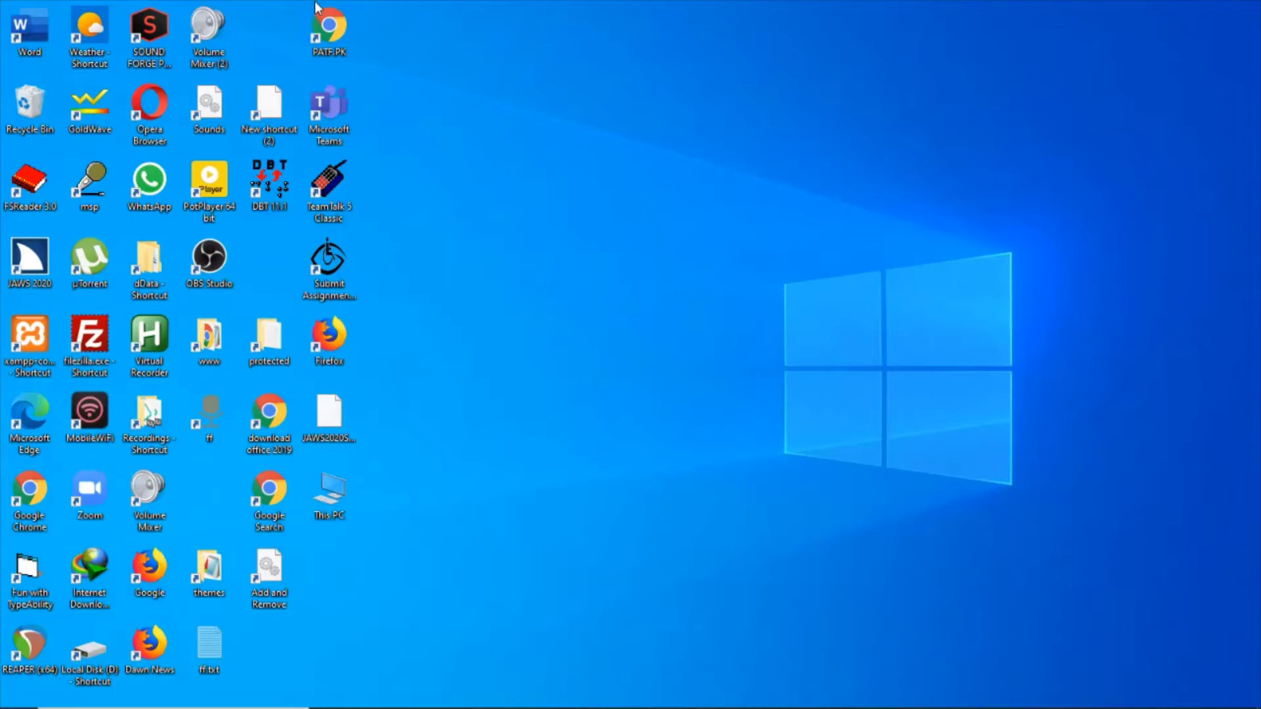
- Open the Recycle Bin from the desktop and restore full.txt to its original location
{"action": "key", "text": "Down"}
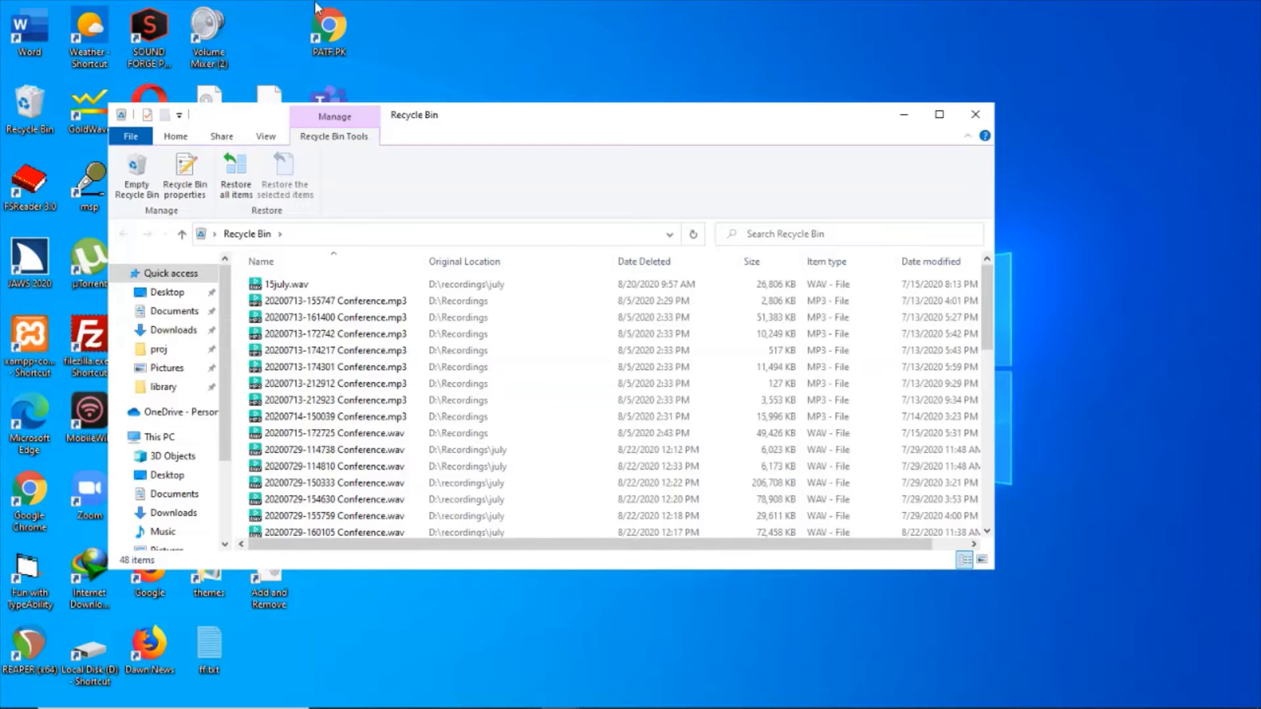
{"action": "type", "text": "full"}
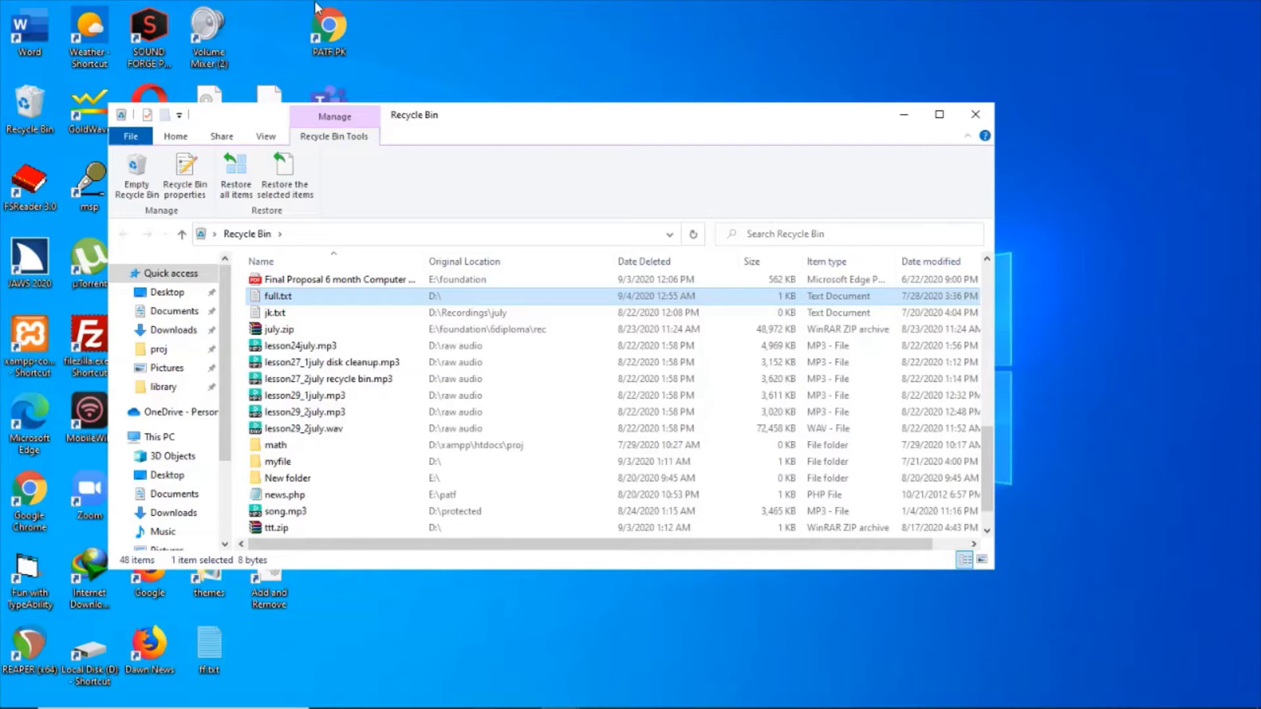
{"action": "key", "text": "shift+F10"}
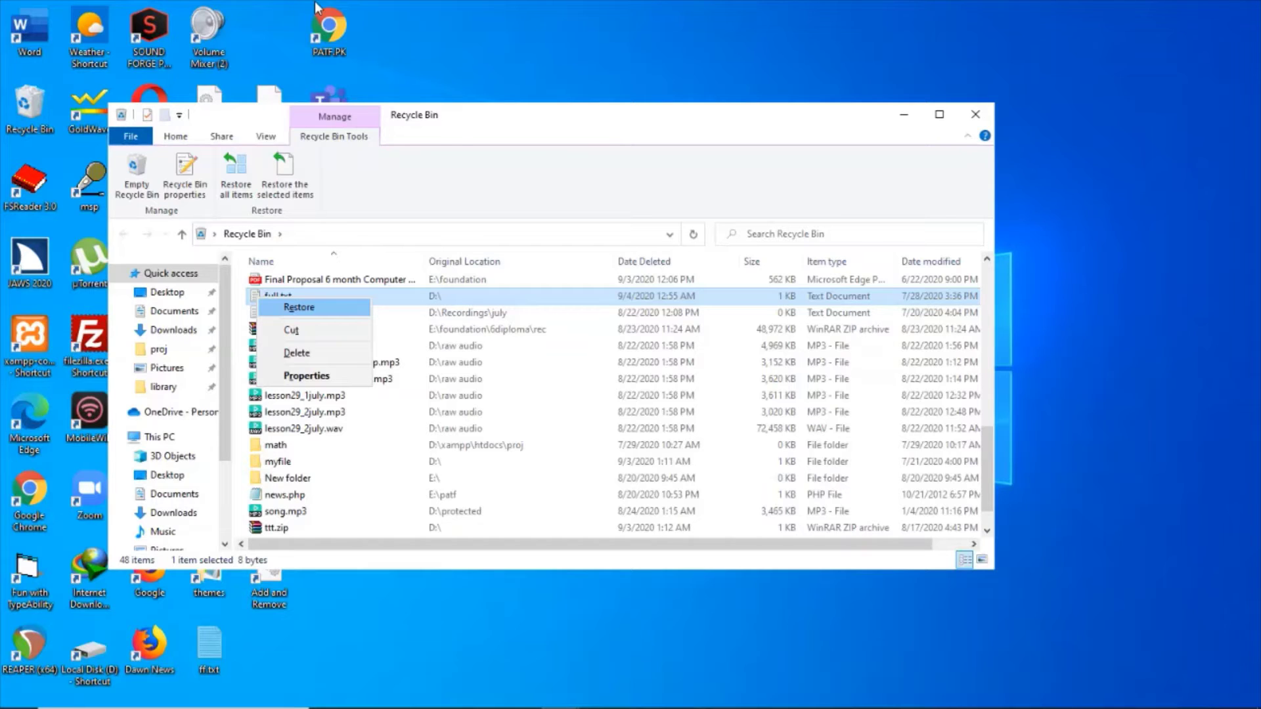
{"action": "key", "text": "Return"}
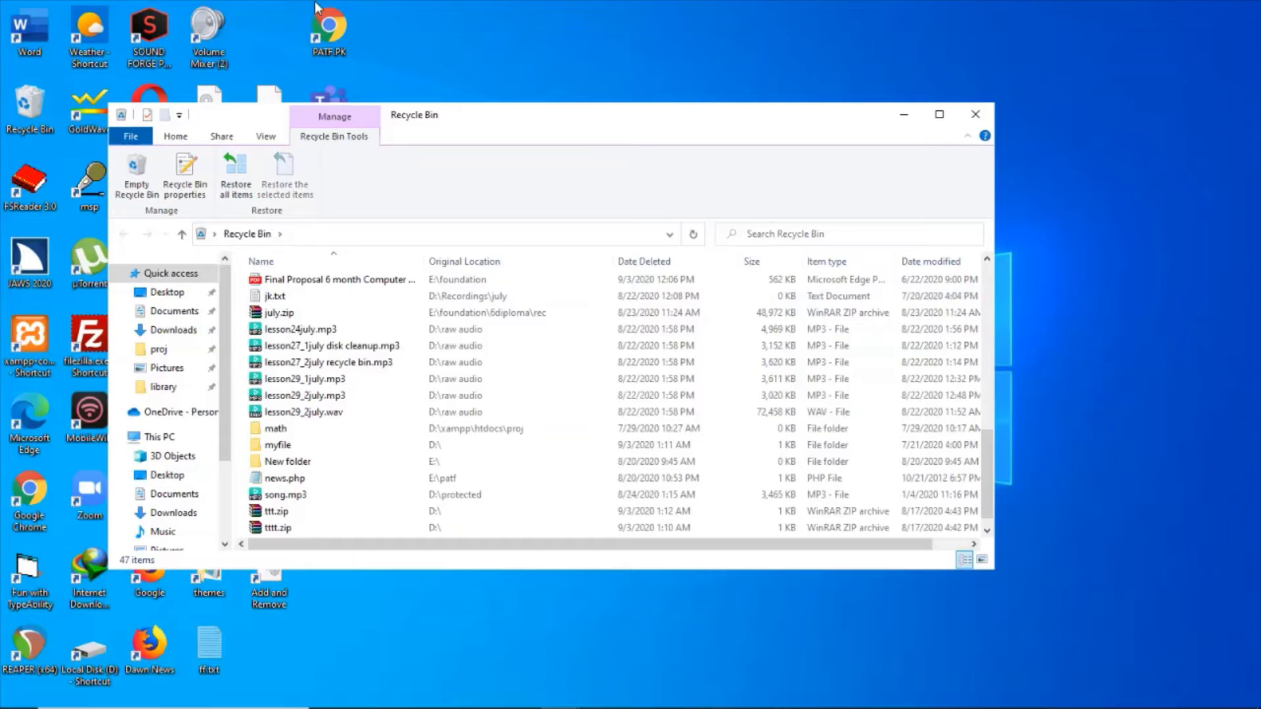
- Review the properties of the deleted file 15july.wav, including in the screen reader's Virtual Viewer, and close them
{"action": "key", "text": "Down"}
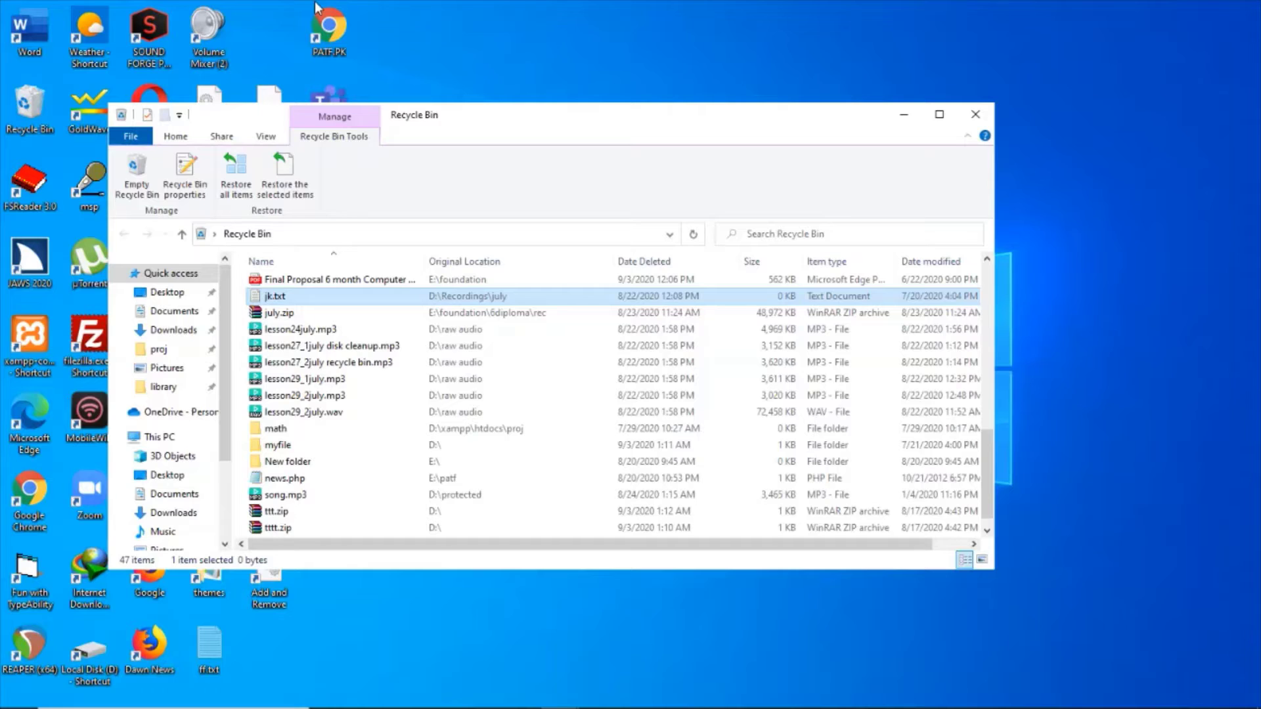
{"action": "key", "text": "Home"}
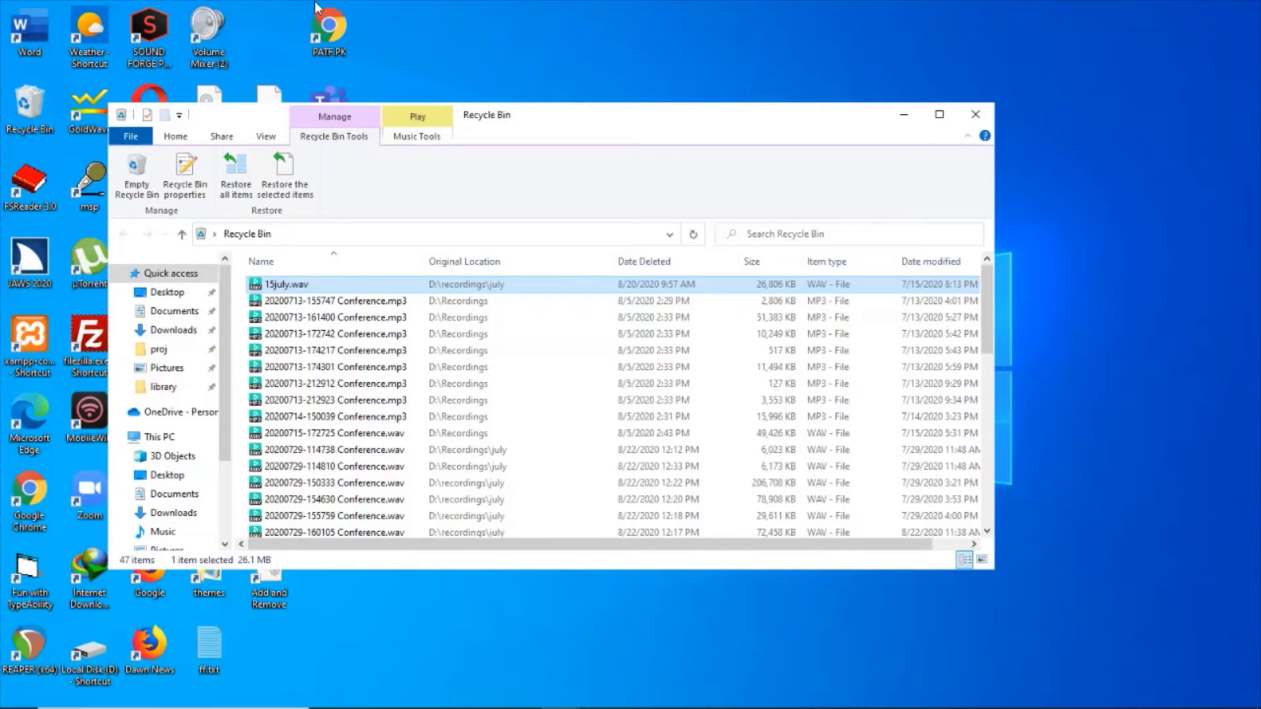
{"action": "key", "text": "alt+Return"}
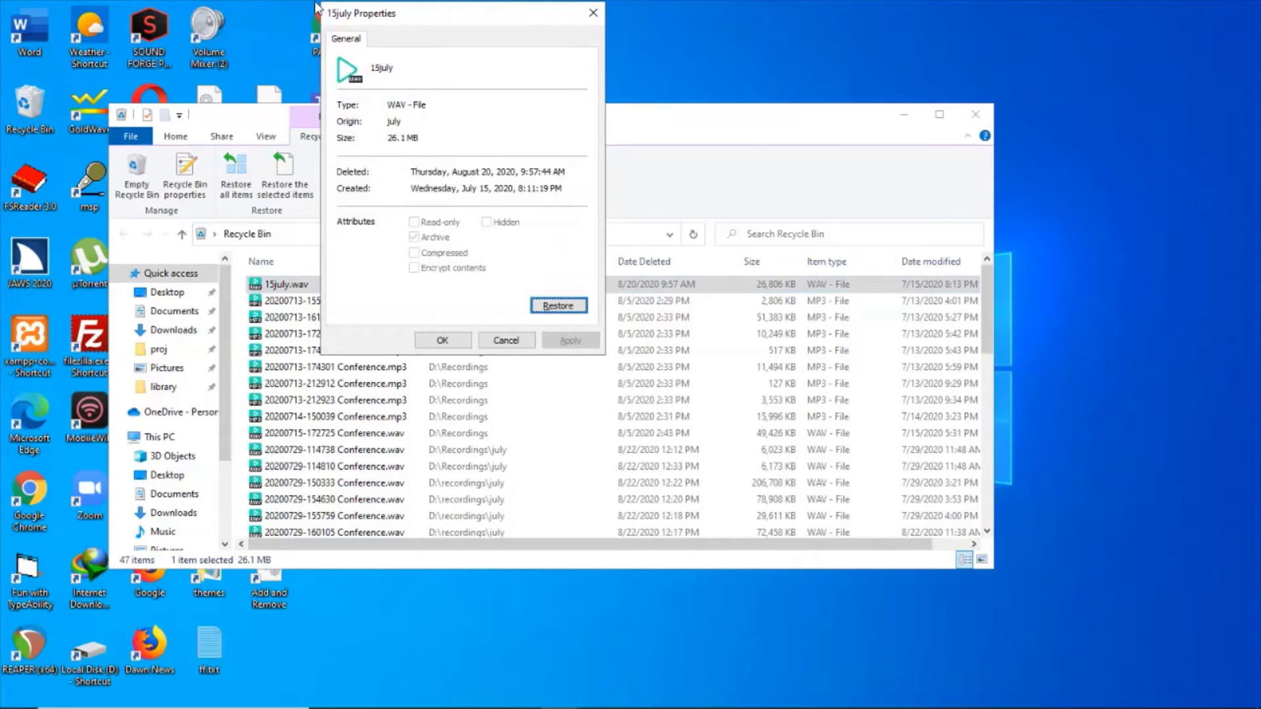
{"action": "key", "text": "Insert+alt+w"}
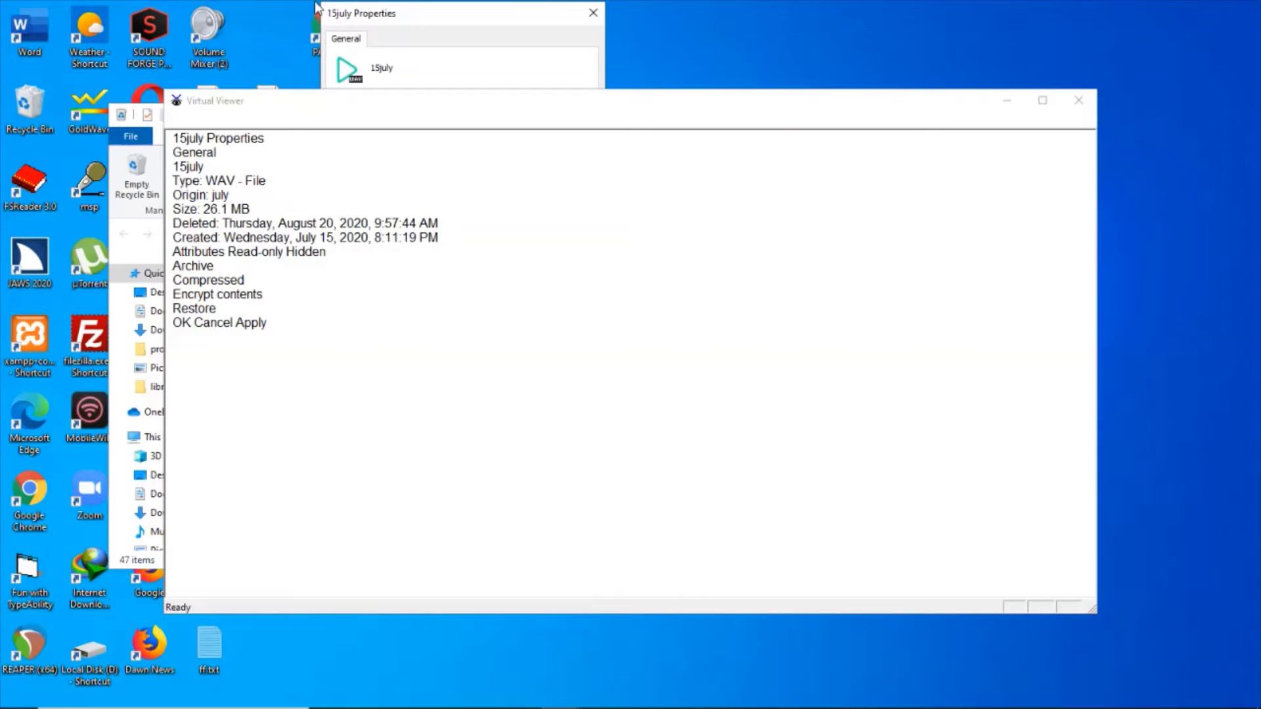
{"action": "key", "text": "Escape"}
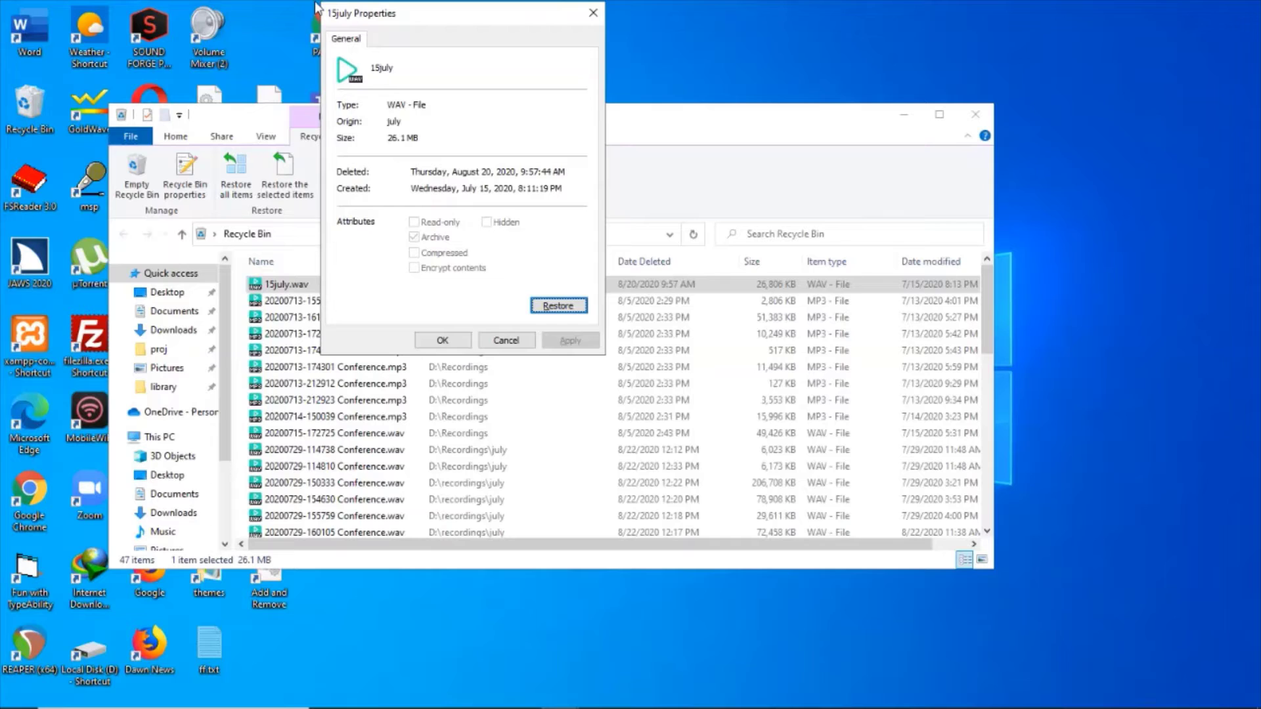
{"action": "key", "text": "Escape"}
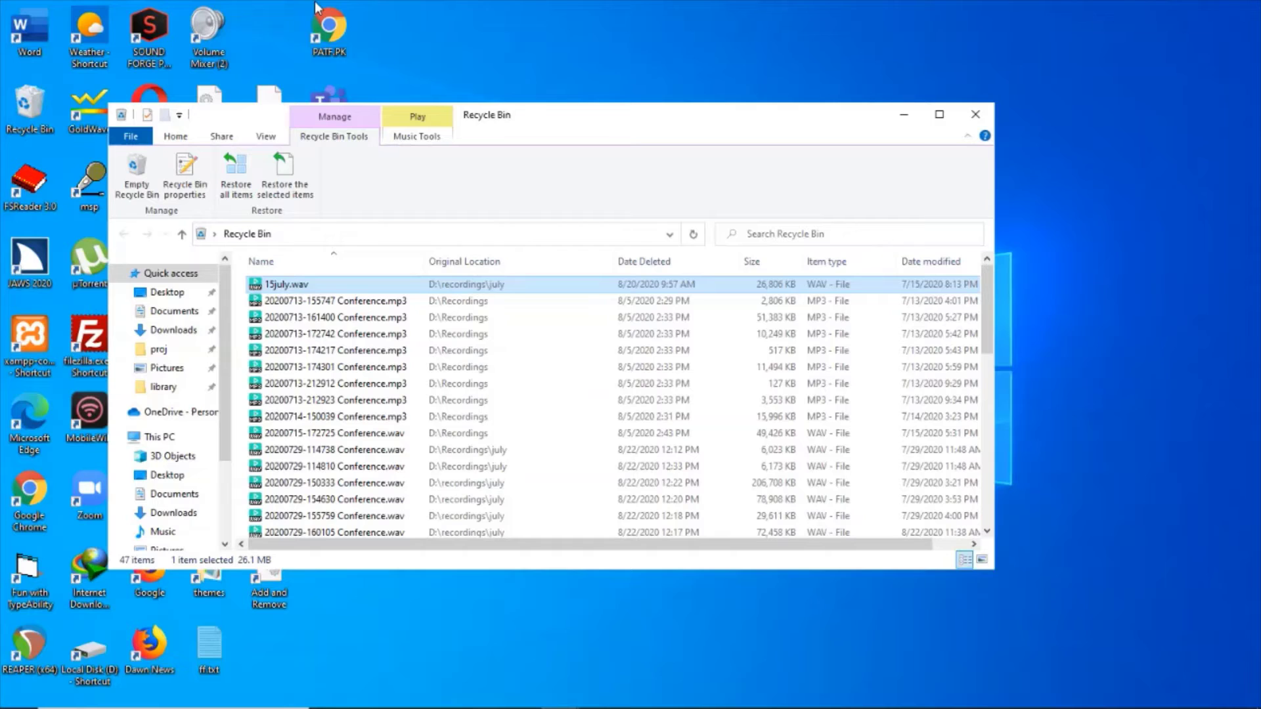
- Move news.php out of the Recycle Bin into the root of drive E: and close that drive's window
{"action": "type", "text": "news"}
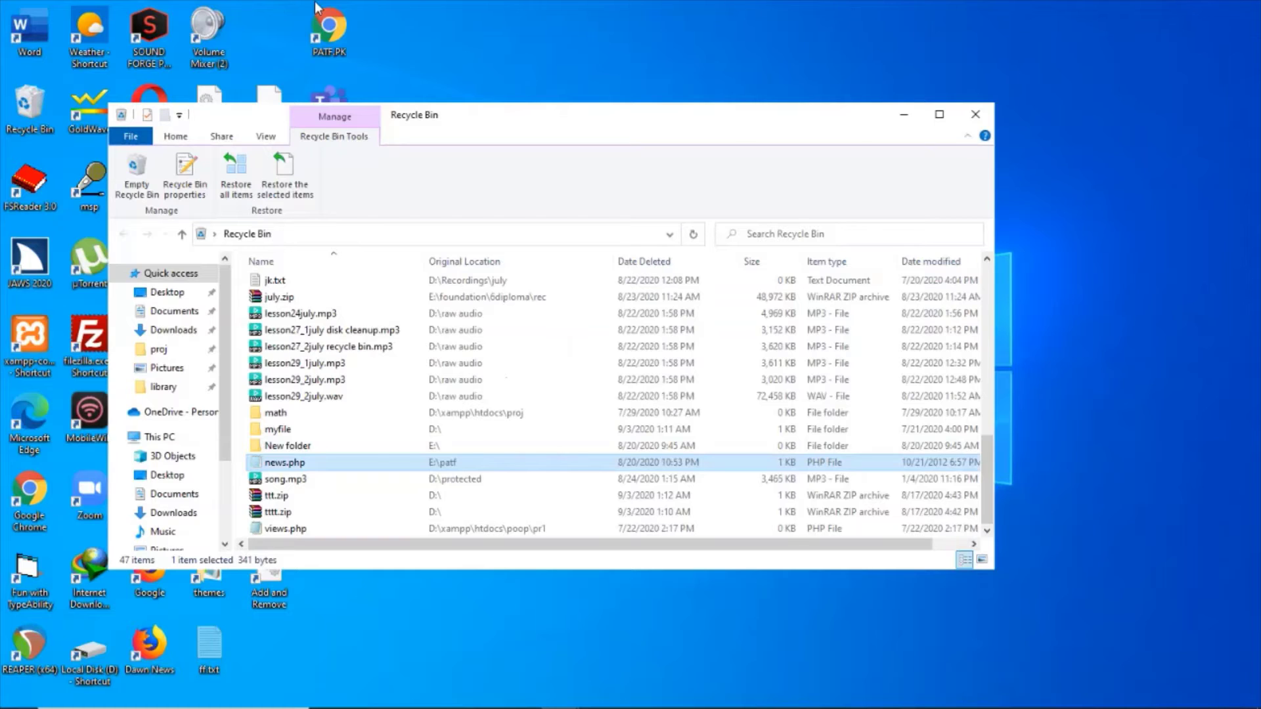
{"action": "key", "text": "super+r"}
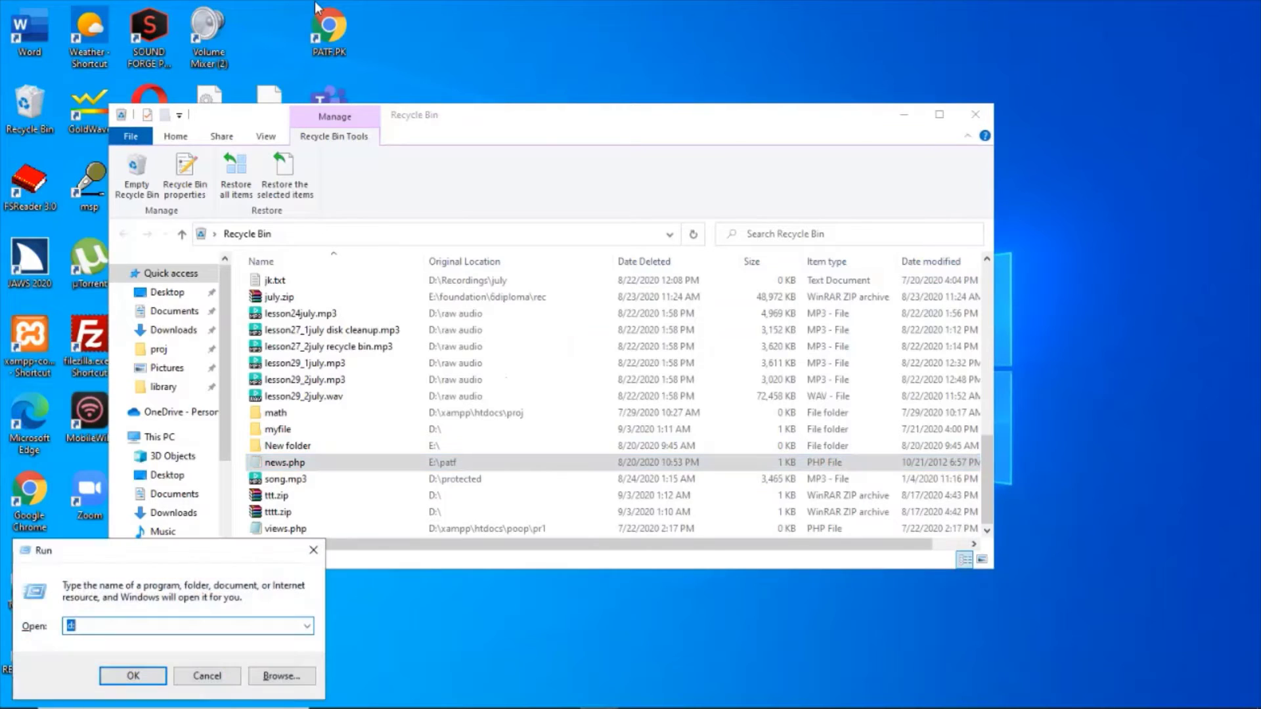
{"action": "type", "text": "d:\\"}
{"action": "key", "text": "Escape"}
{"action": "key", "text": "Escape"}
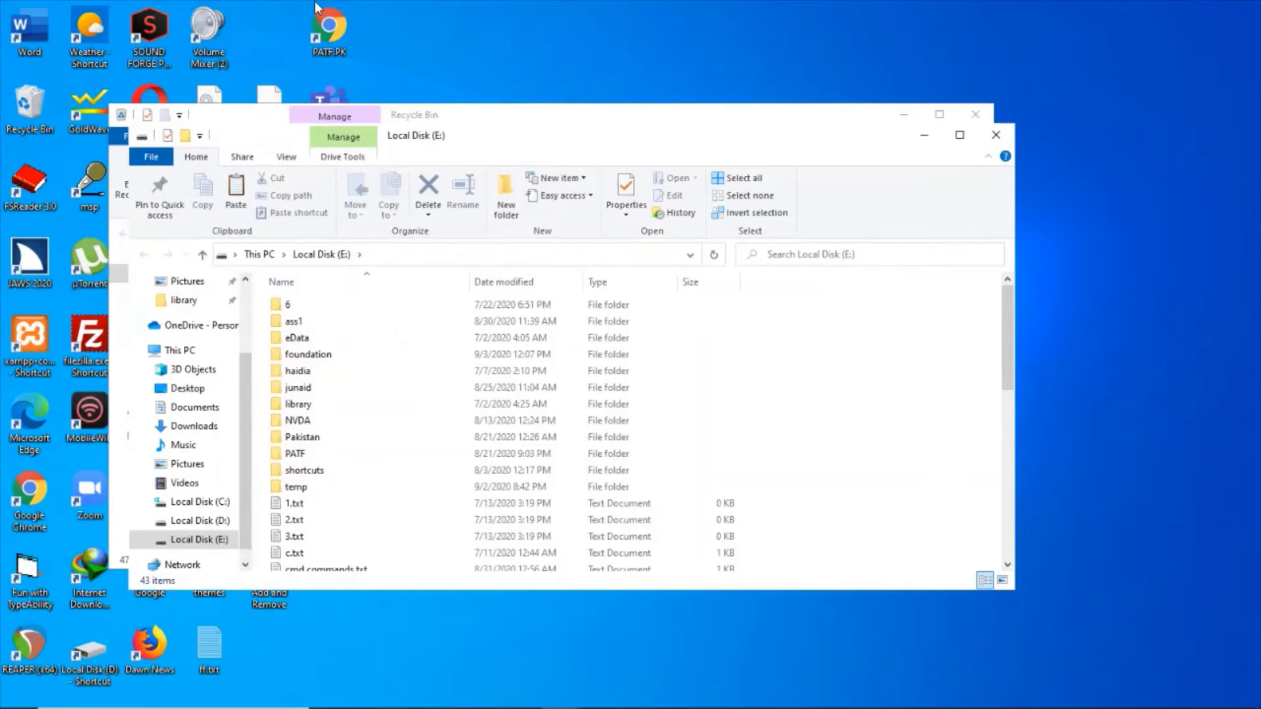
{"action": "key", "text": "ctrl+v"}
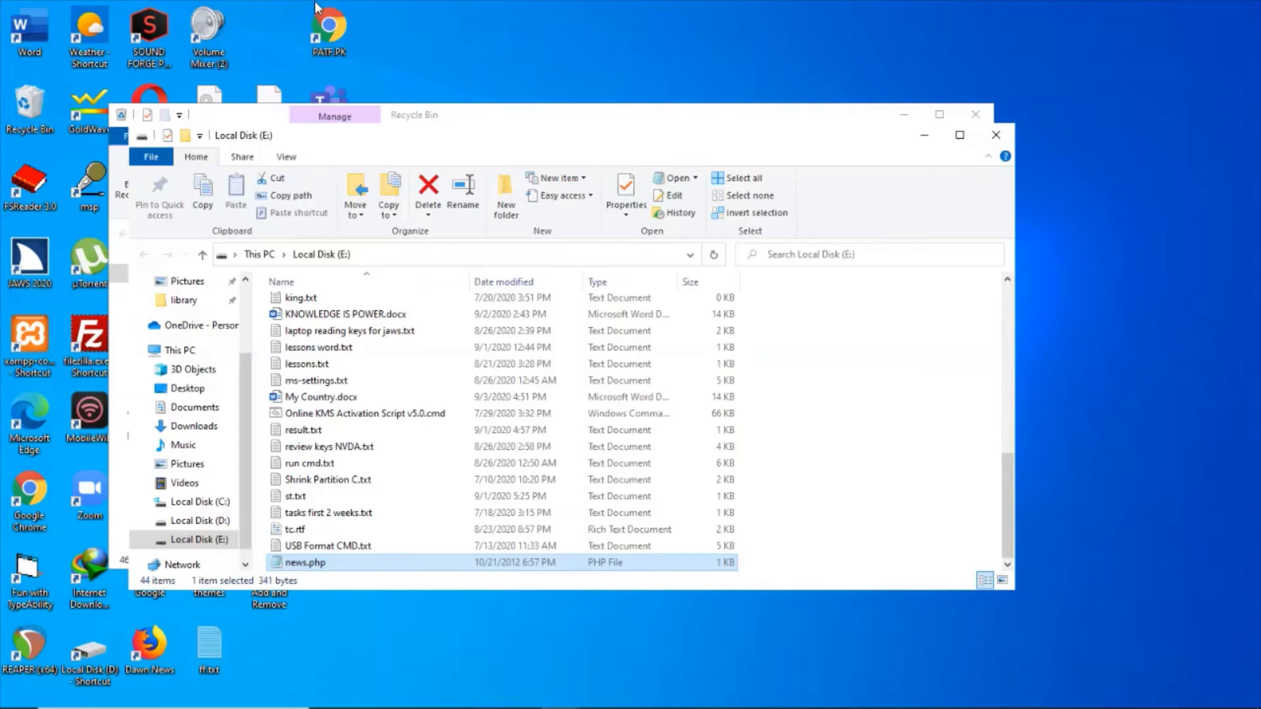
{"action": "key", "text": "alt+F4"}
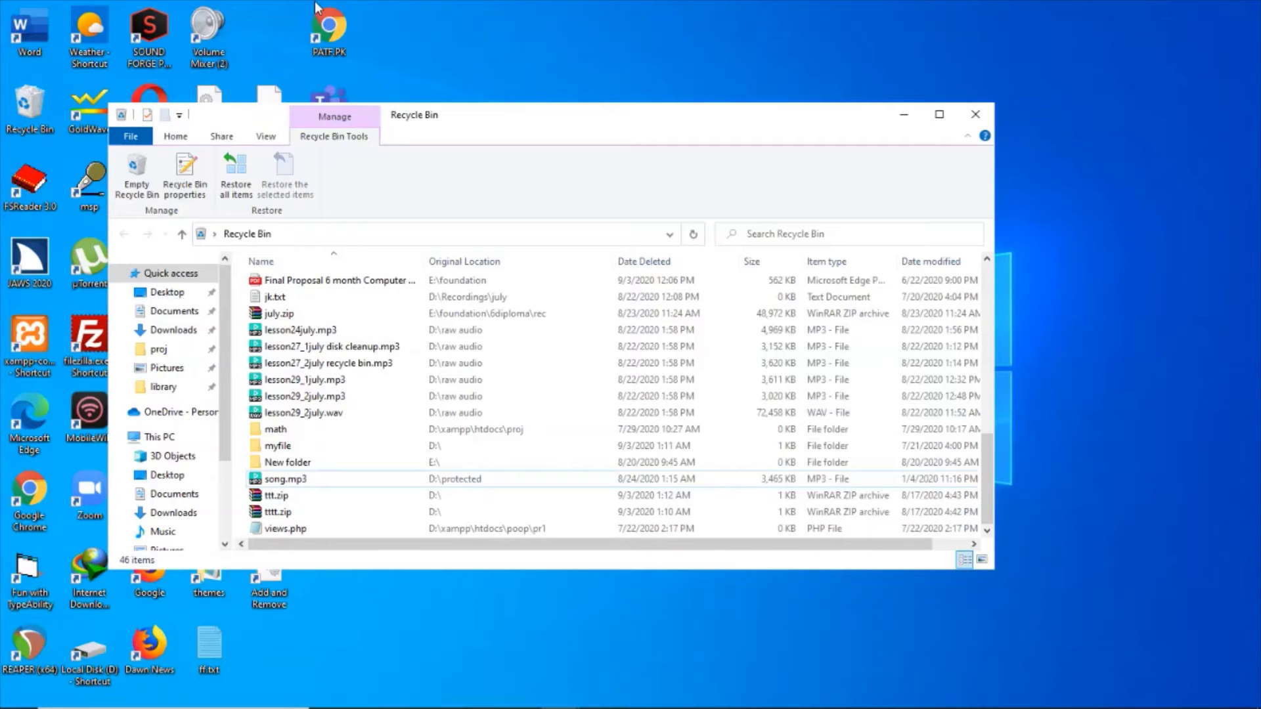
- Permanently delete ttt.zip from the Recycle Bin
{"action": "key", "text": "Down"}
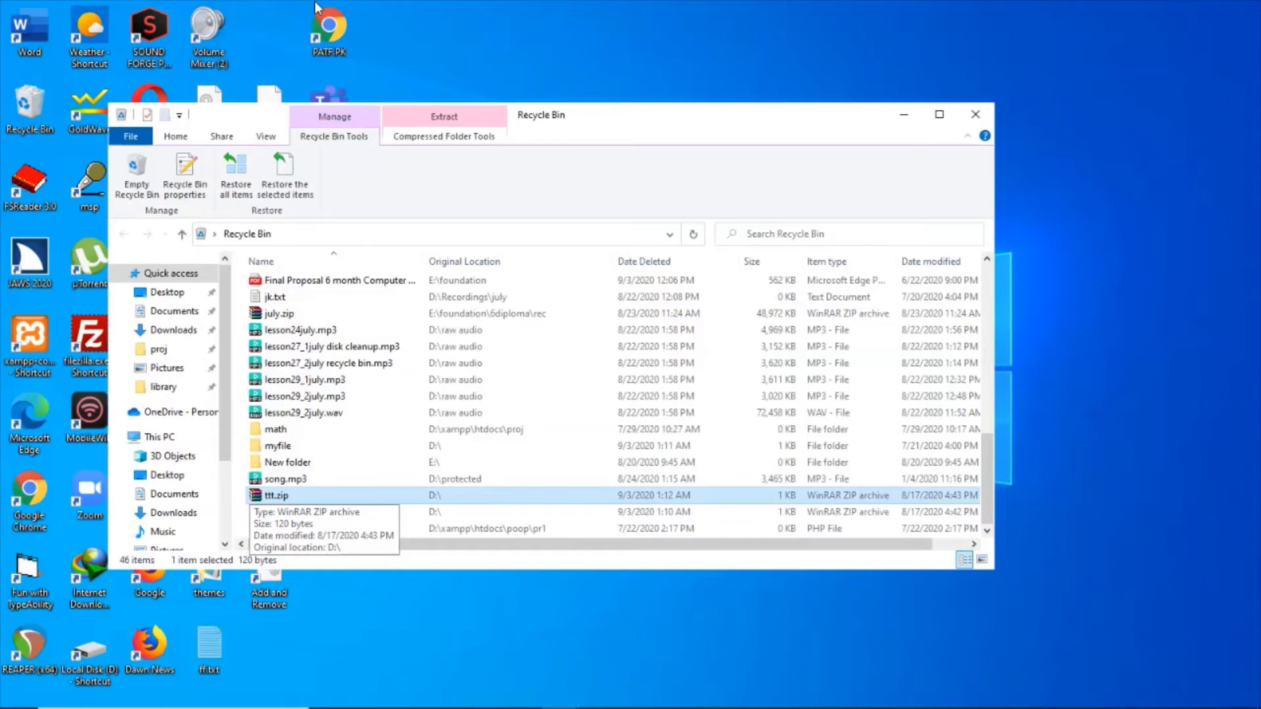
{"action": "key", "text": "Delete"}
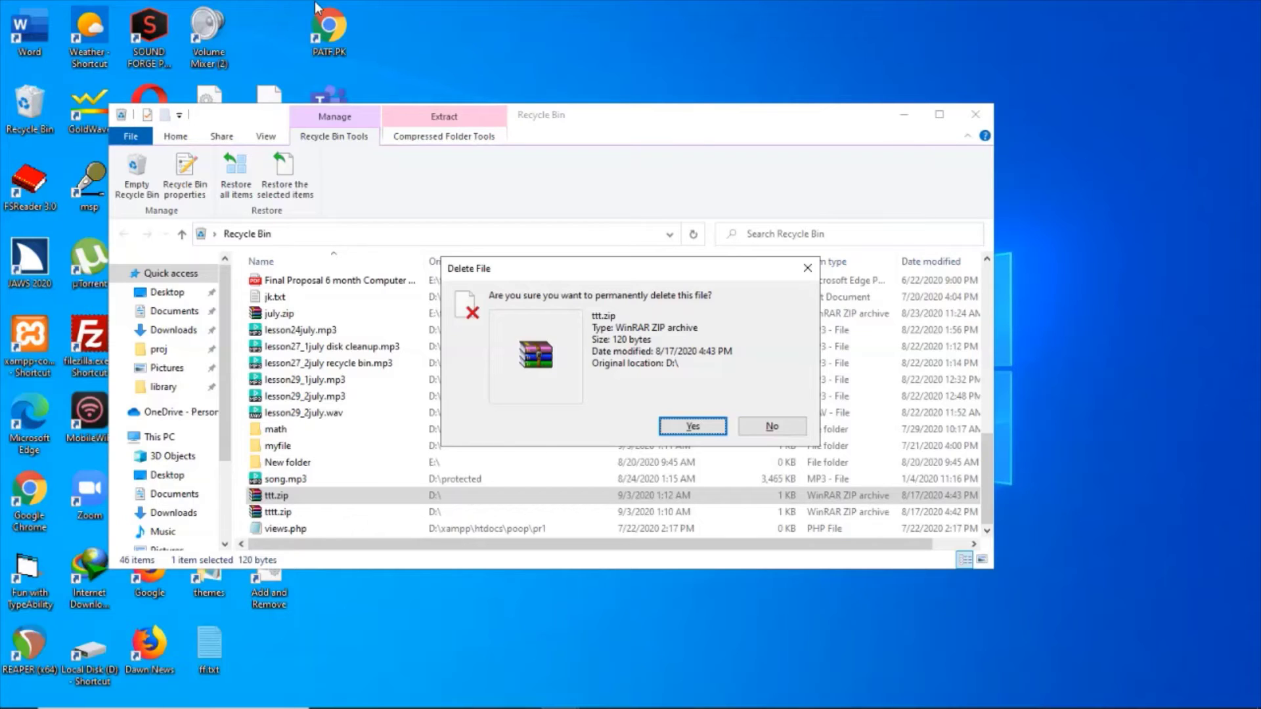
{"action": "key", "text": "Return"}
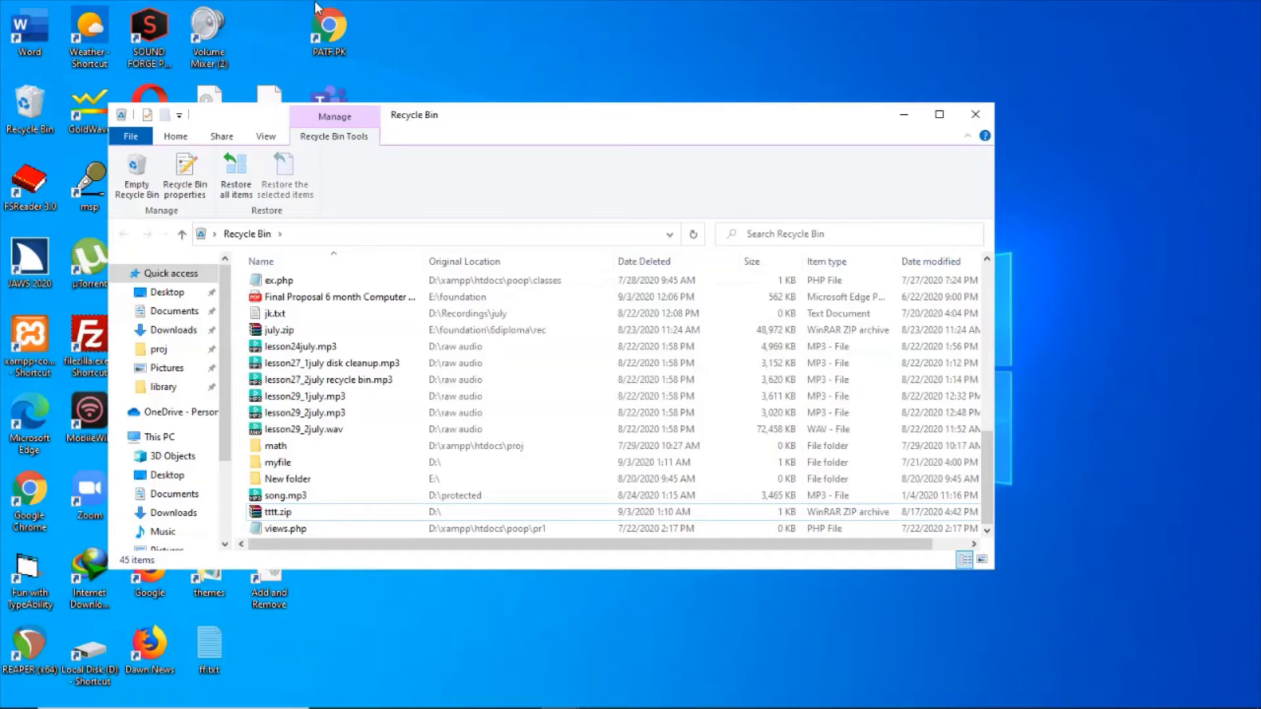
- Open the Recycle Bin's properties from the Desktop folder, look through the drives, and set a custom maximum size of 10000 MB for Local Disk (C:)
{"action": "key", "text": "alt+Up"}
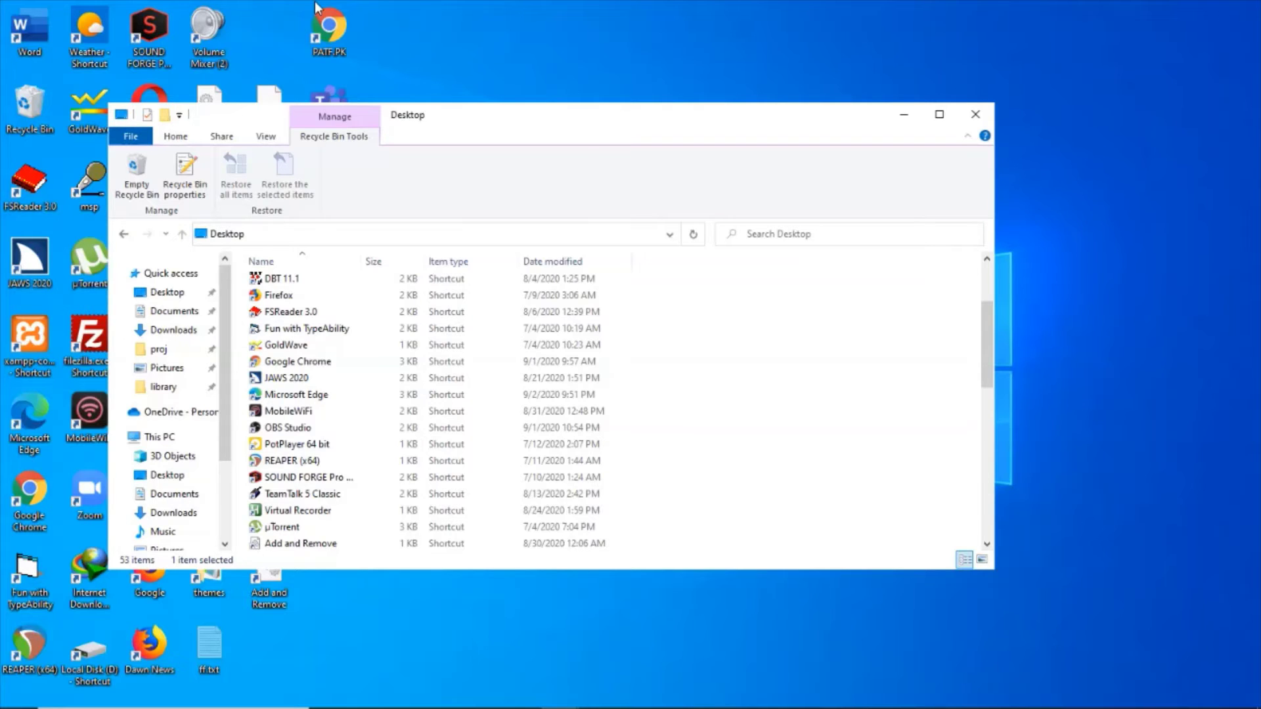
{"action": "key", "text": "alt+Return"}
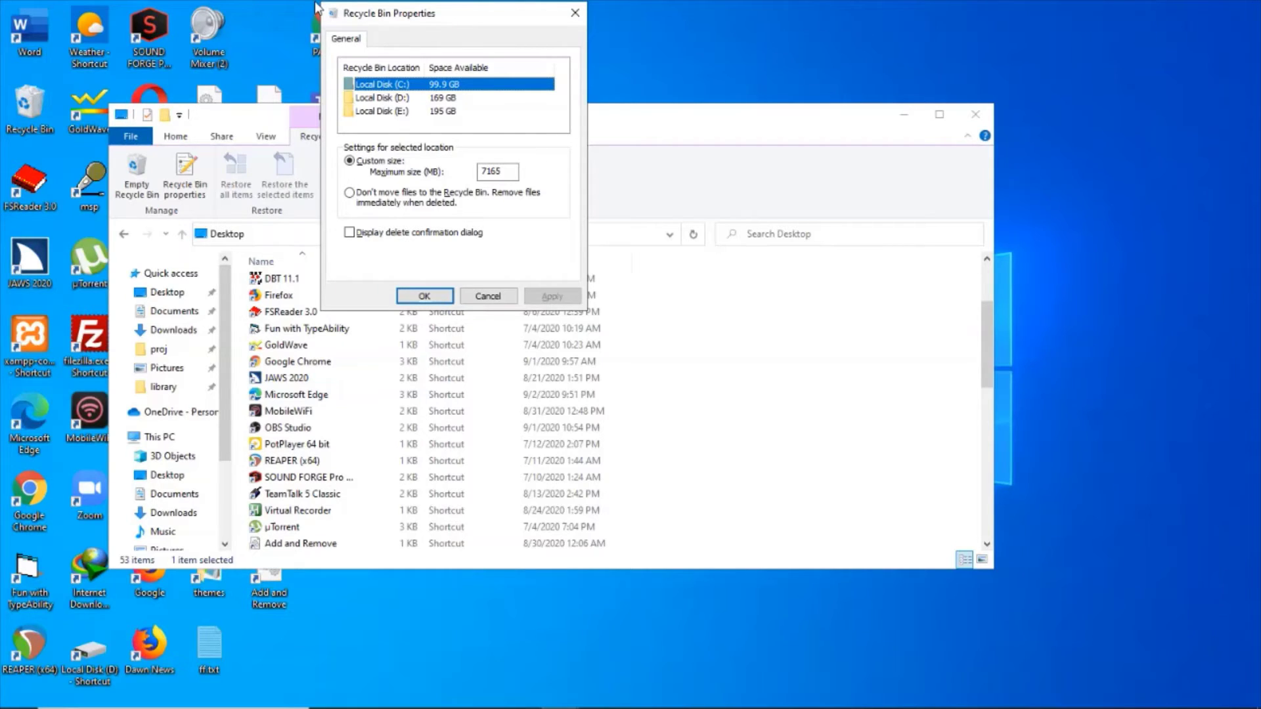
{"action": "key", "text": "Down"}
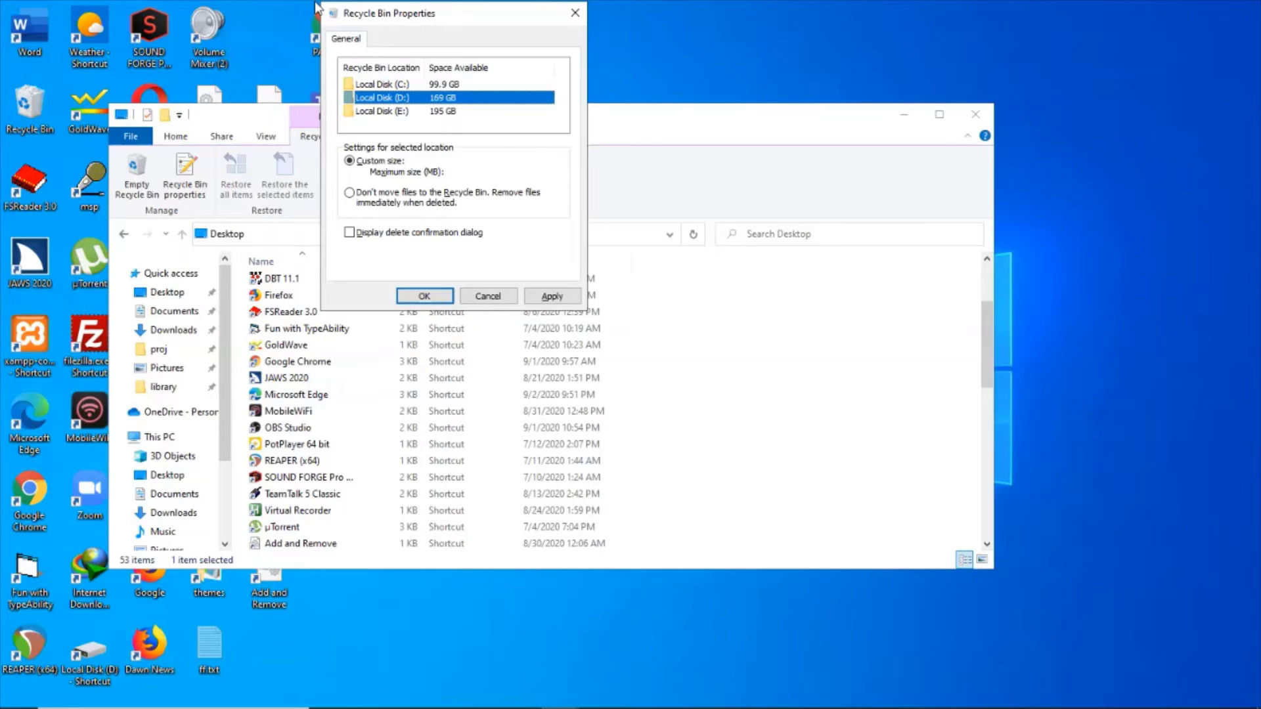
{"action": "key", "text": "Down"}
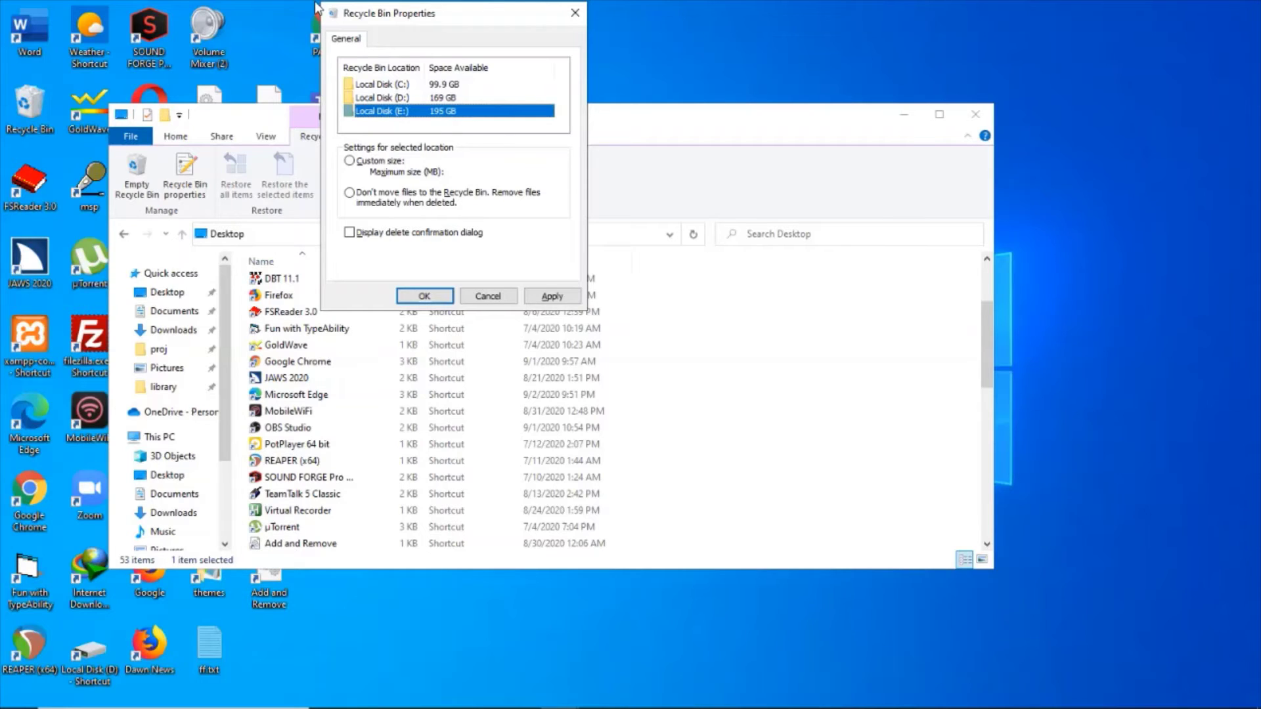
{"action": "key", "text": "Up"}
{"action": "key", "text": "Up"}
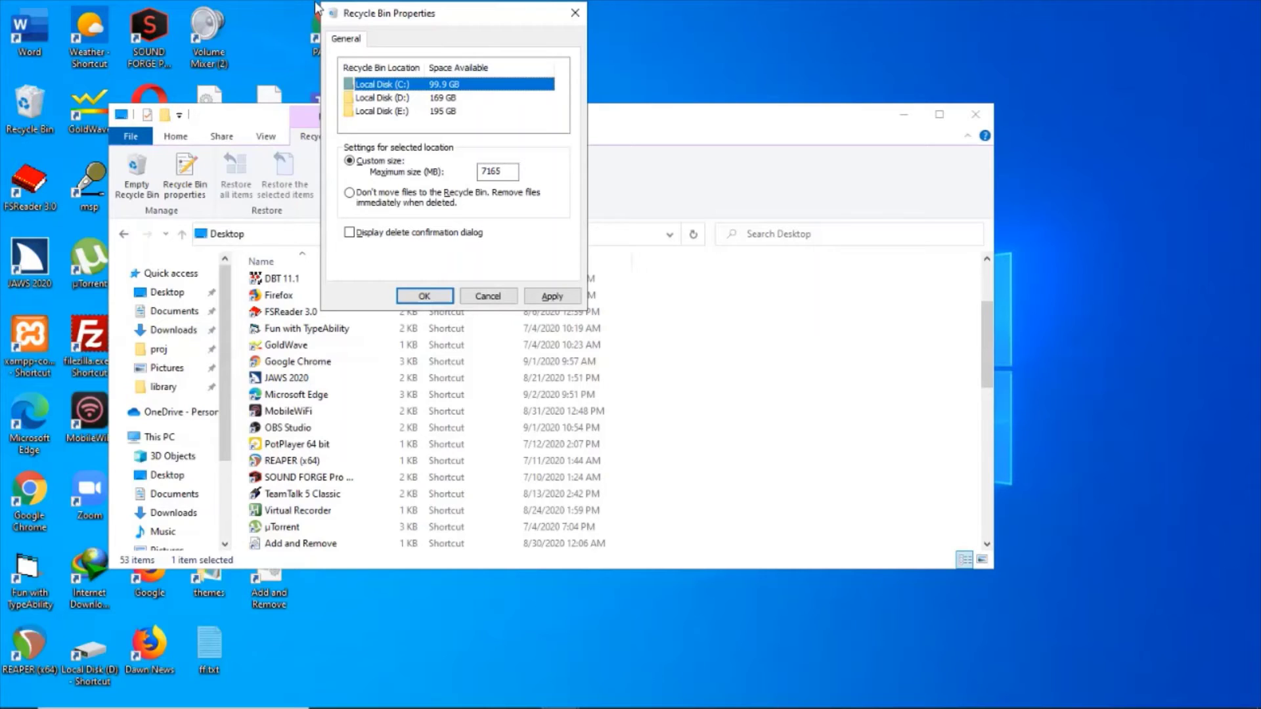
{"action": "key", "text": "Tab"}
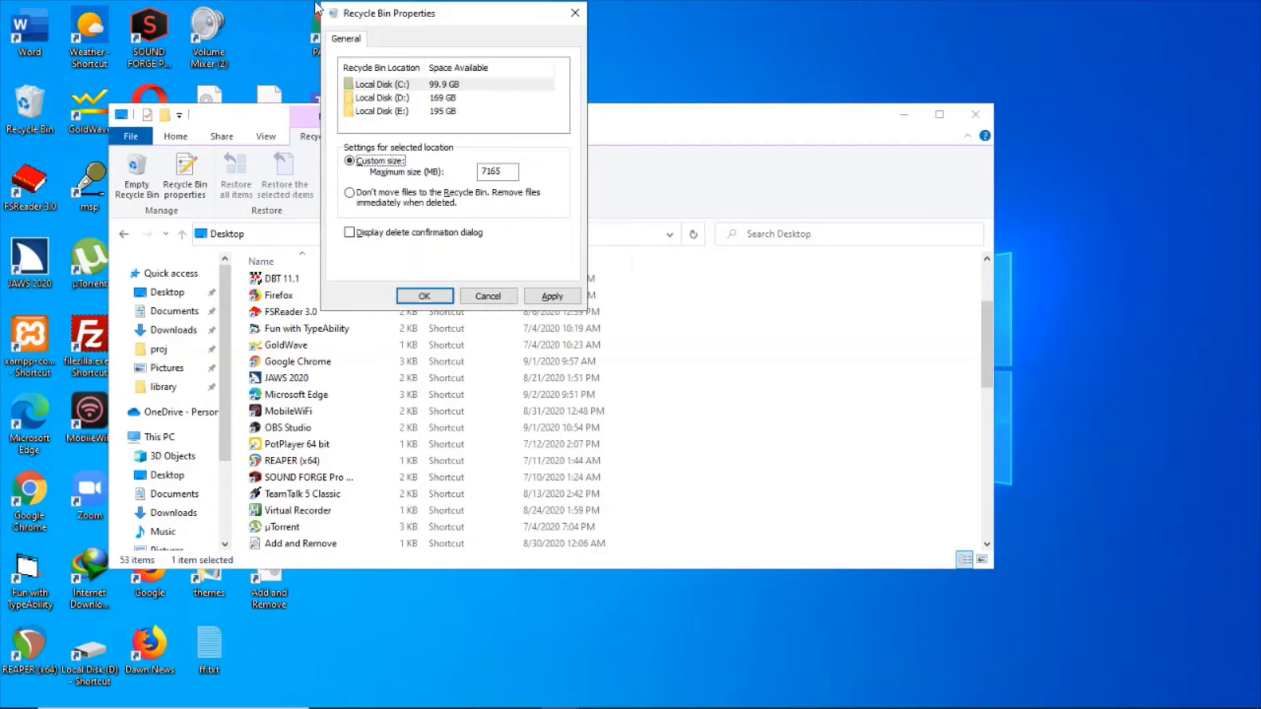
{"action": "key", "text": "Tab"}
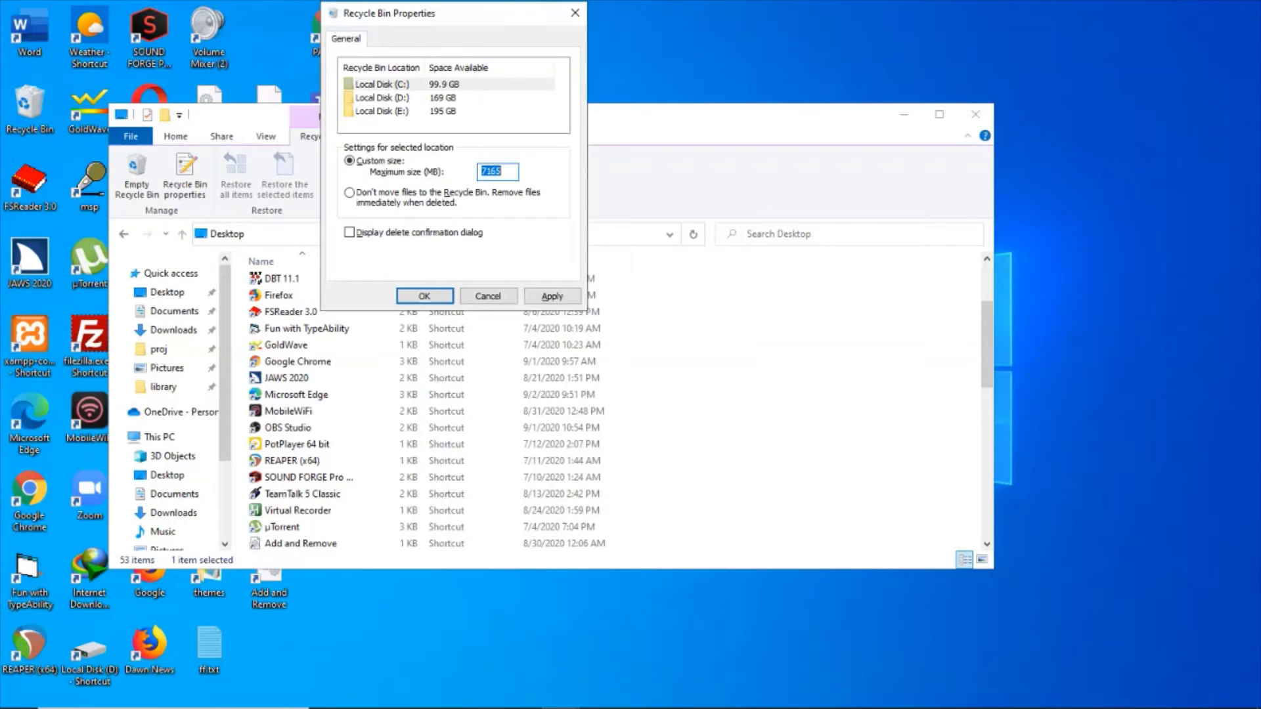
{"action": "type", "text": "10000"}
{"action": "key", "text": "Tab"}
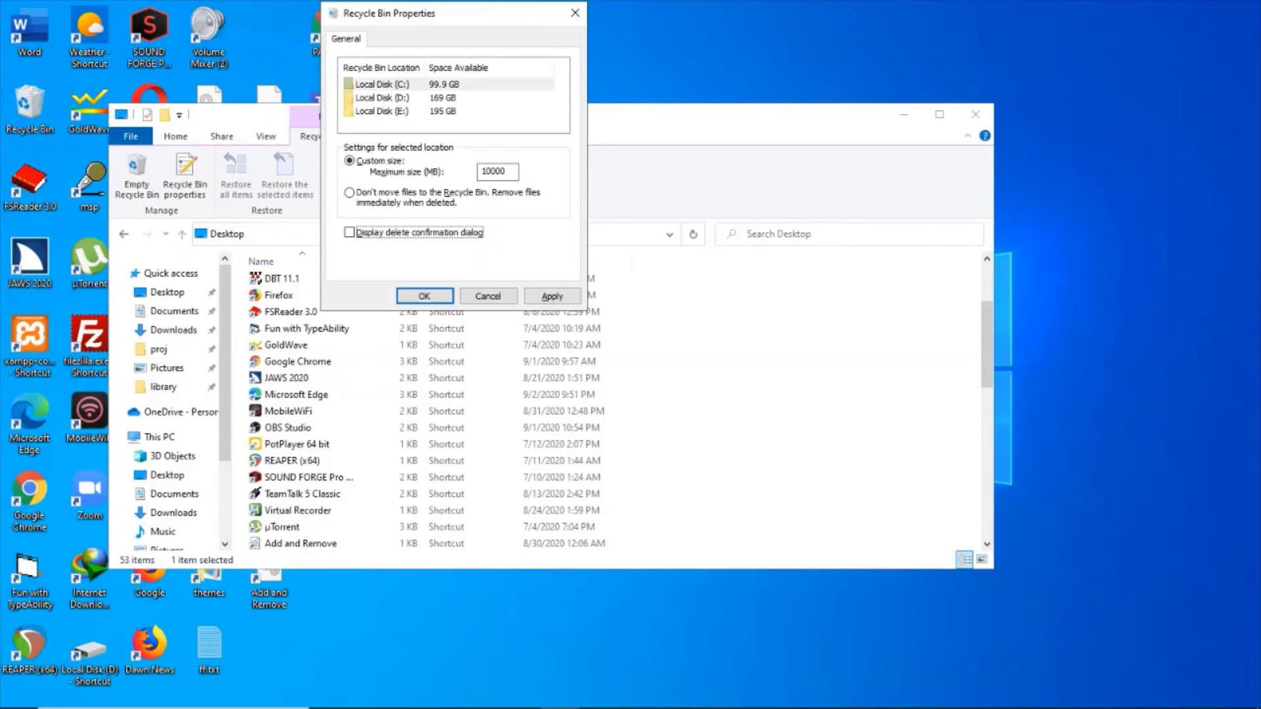
- Enable the delete confirmation dialog in the Recycle Bin properties
{"action": "key", "text": "alt+a"}
{"action": "key", "text": "space"}
{"action": "key", "text": "Tab"}
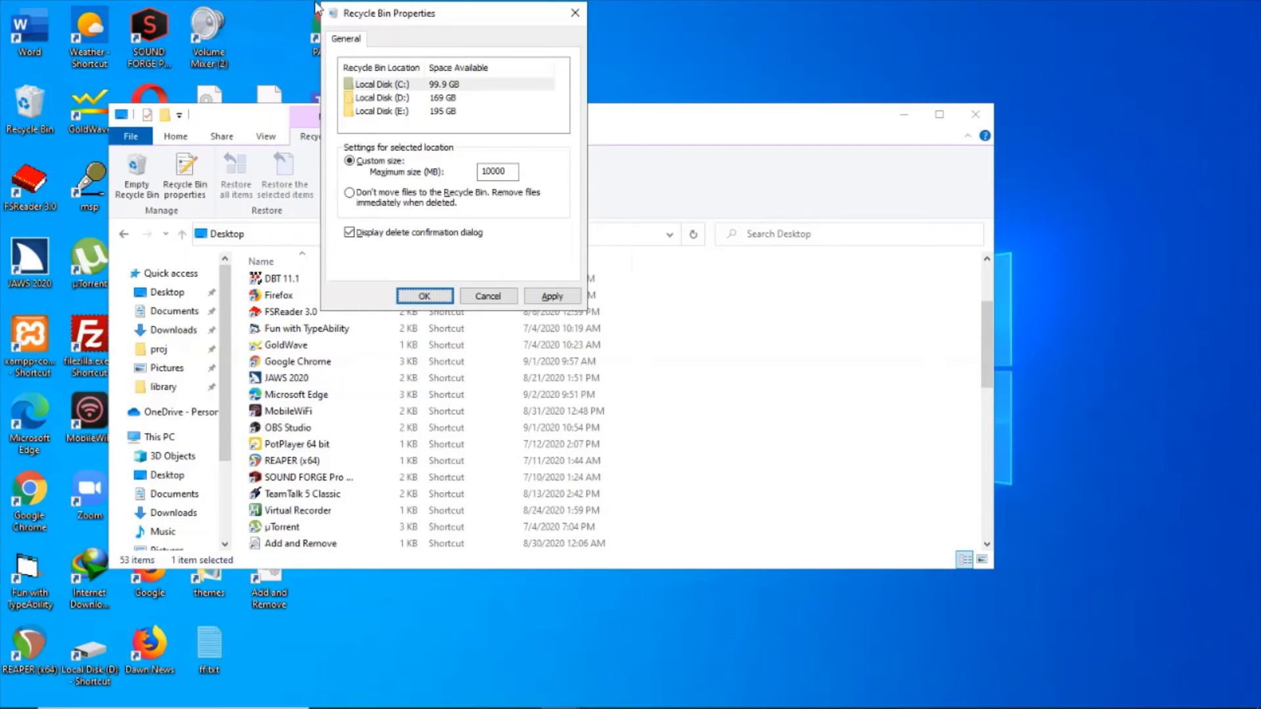
{"action": "key", "text": "Tab"}
{"action": "key", "text": "Tab"}
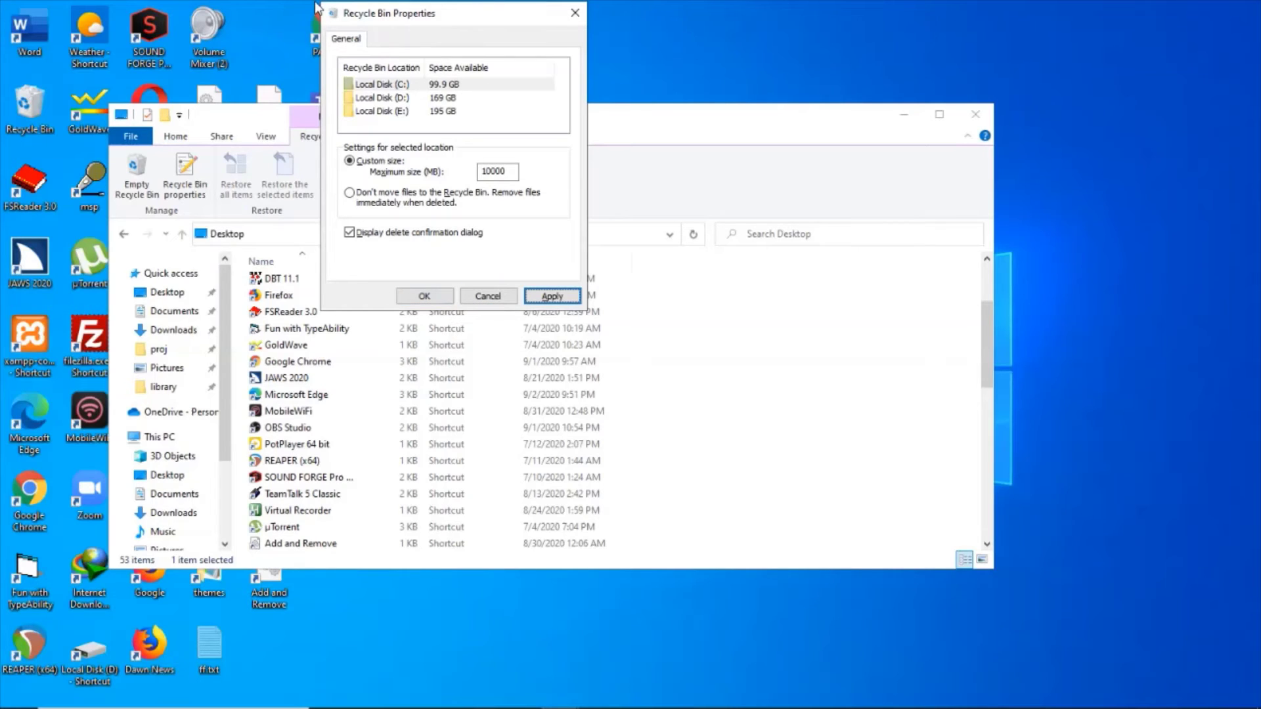
- Try the option that removes drive C's files immediately when deleted, and switch back to the custom size option
{"action": "key", "text": "Tab"}
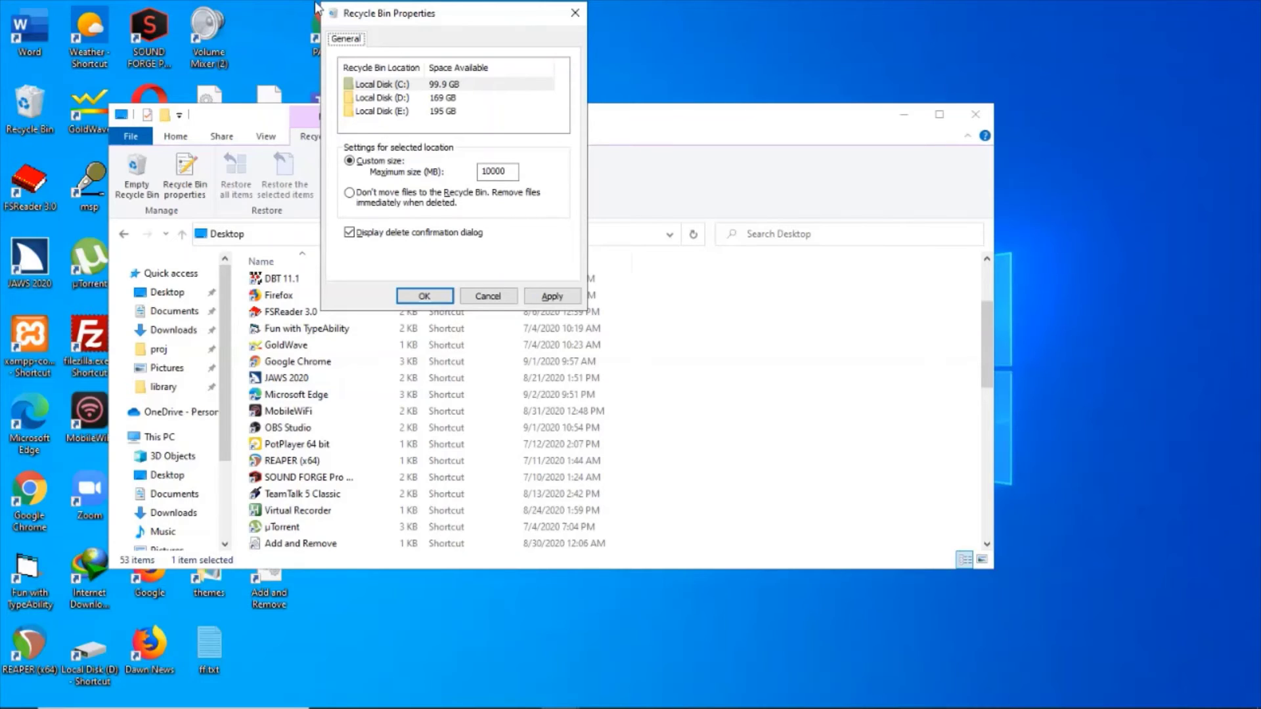
{"action": "key", "text": "Tab"}
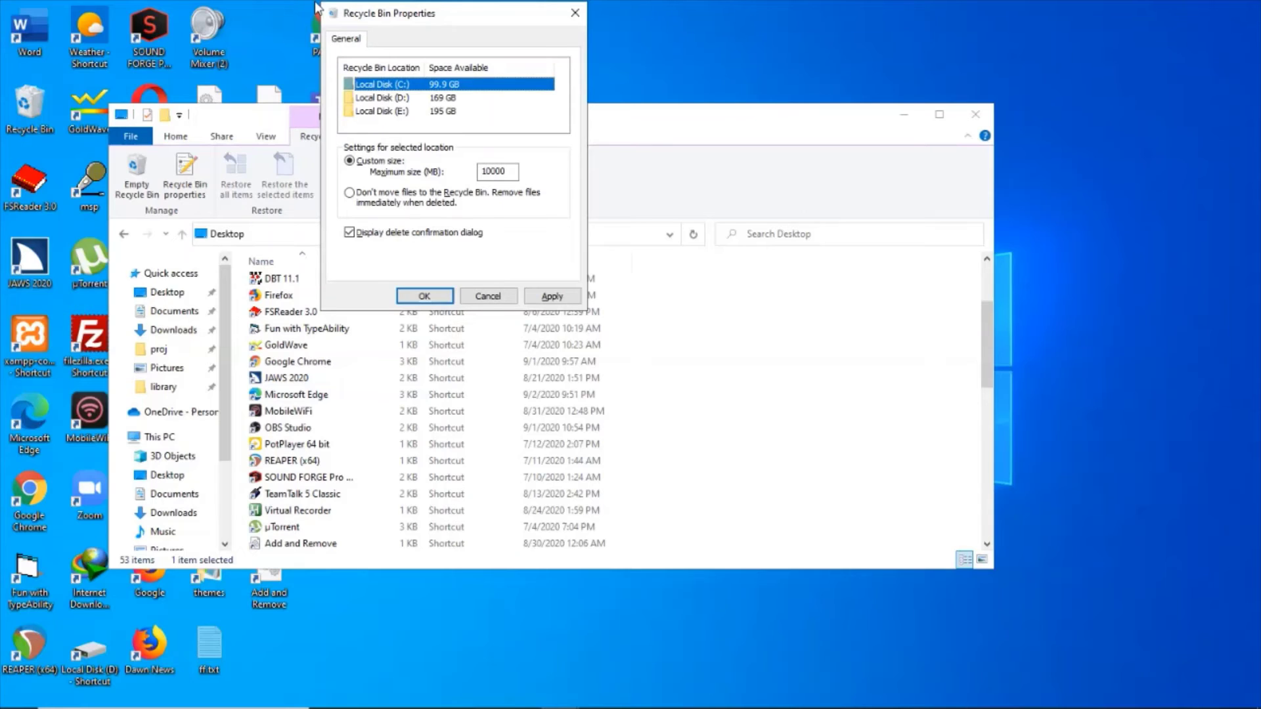
{"action": "key", "text": "Tab"}
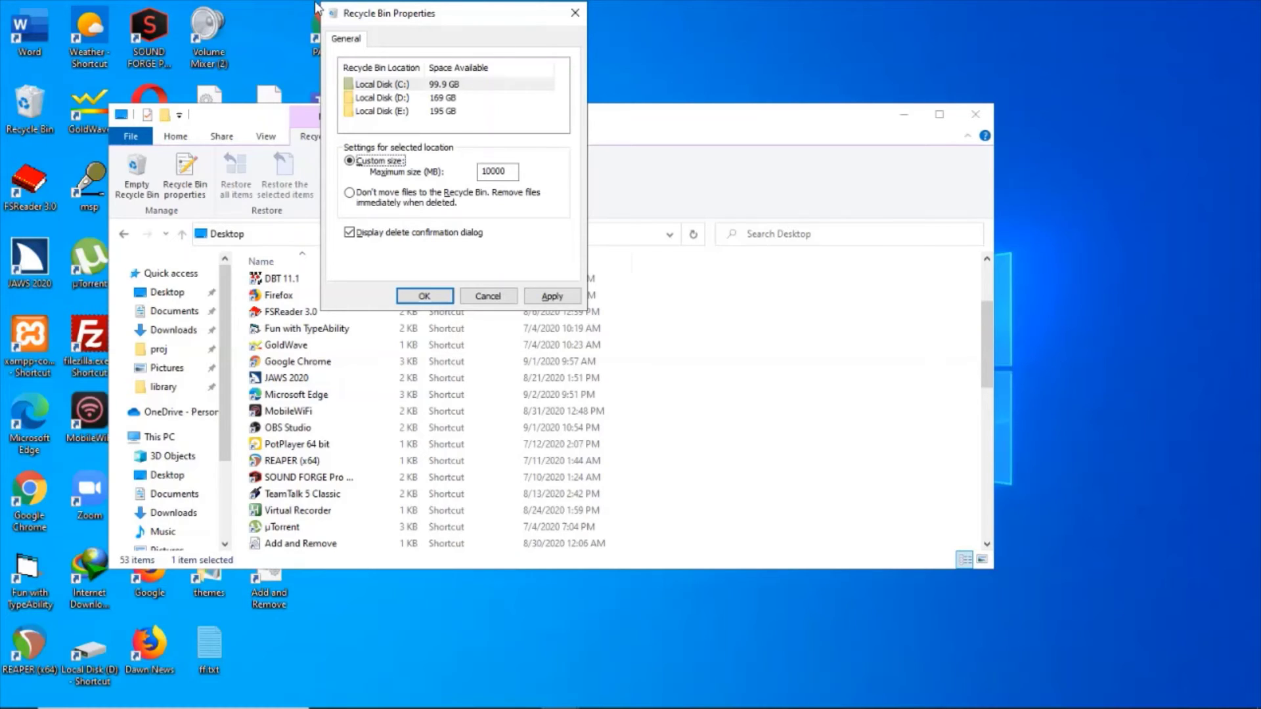
{"action": "key", "text": "Down"}
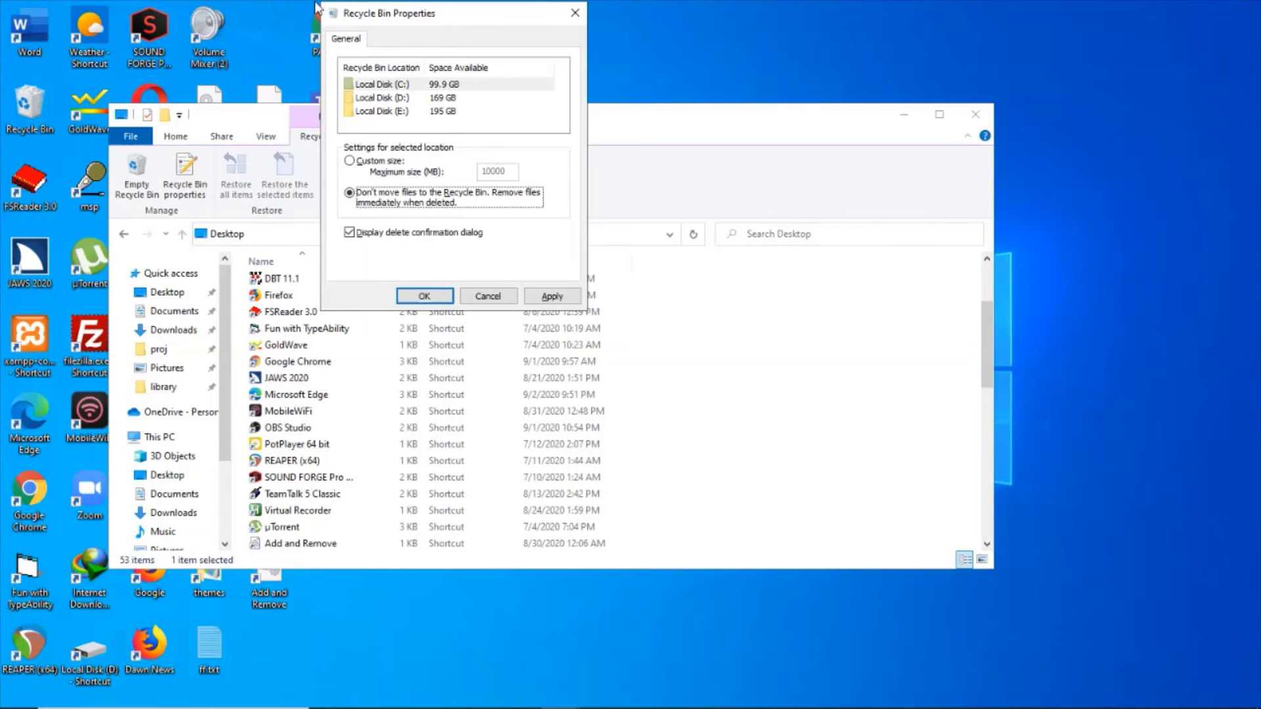
{"action": "key", "text": "Up"}
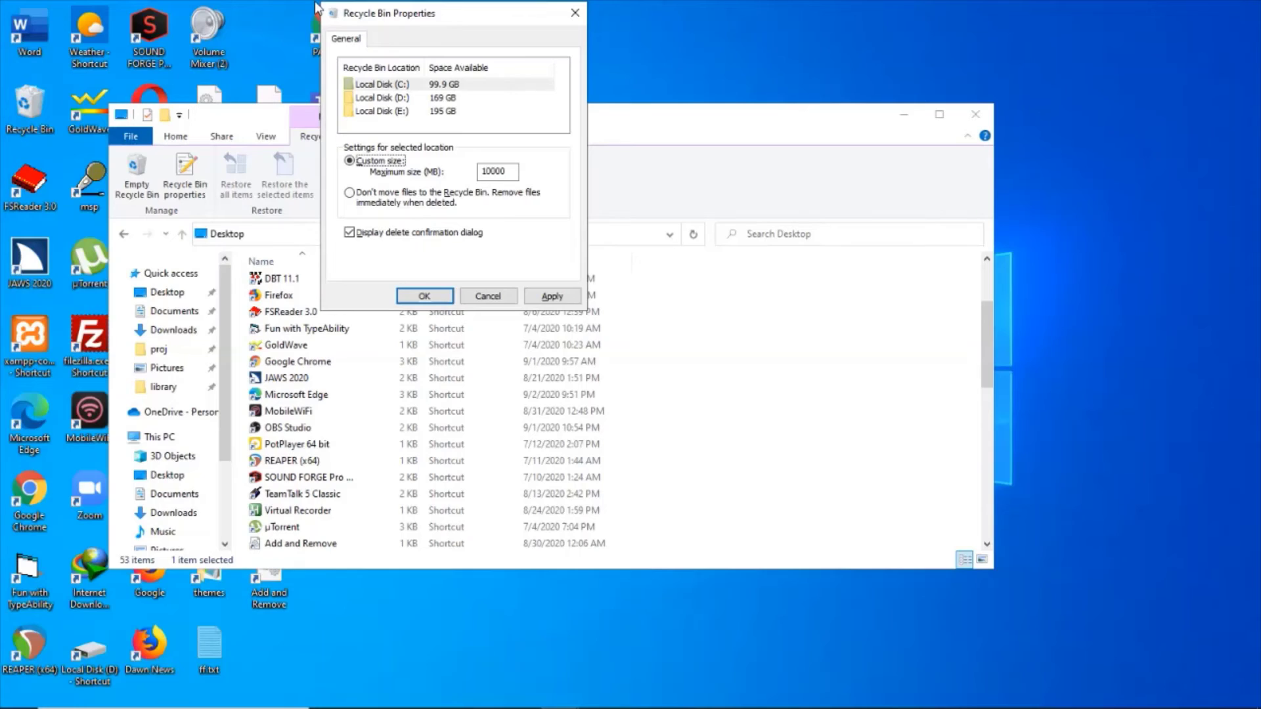
- Check the custom size setting for Local Disk (E:) and accept the Recycle Bin properties
{"action": "key", "text": "shift+Tab"}
{"action": "key", "text": "Down"}
{"action": "key", "text": "Down"}
{"action": "key", "text": "Tab"}
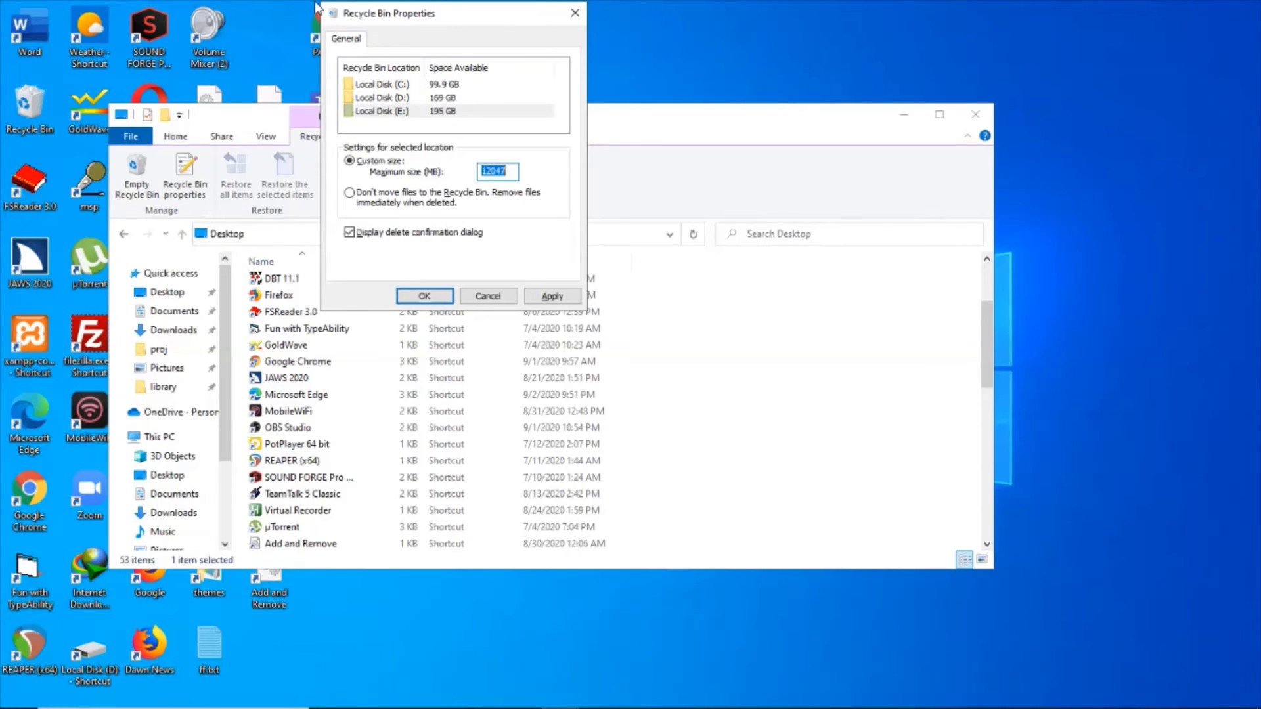
{"action": "key", "text": "Return"}
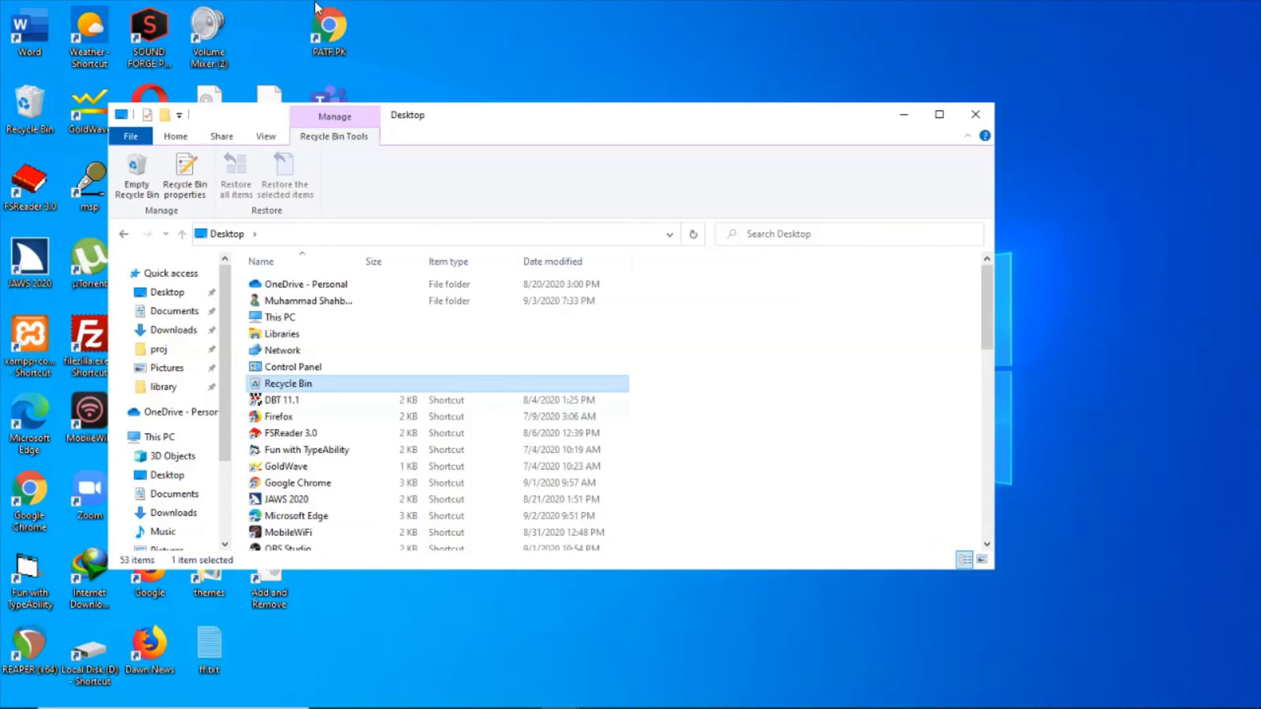
- Start emptying the Recycle Bin from its entry in the Desktop folder and decline the permanent deletion
{"action": "key", "text": "shift+F10"}
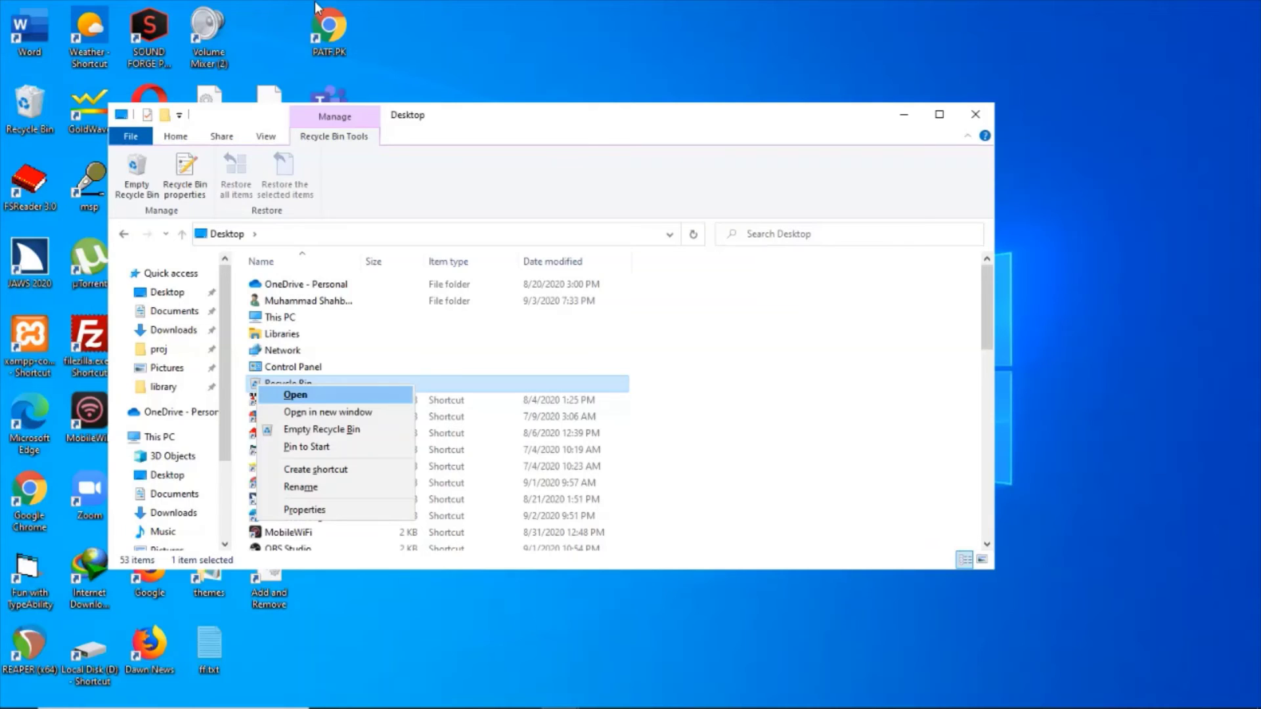
{"action": "key", "text": "b"}
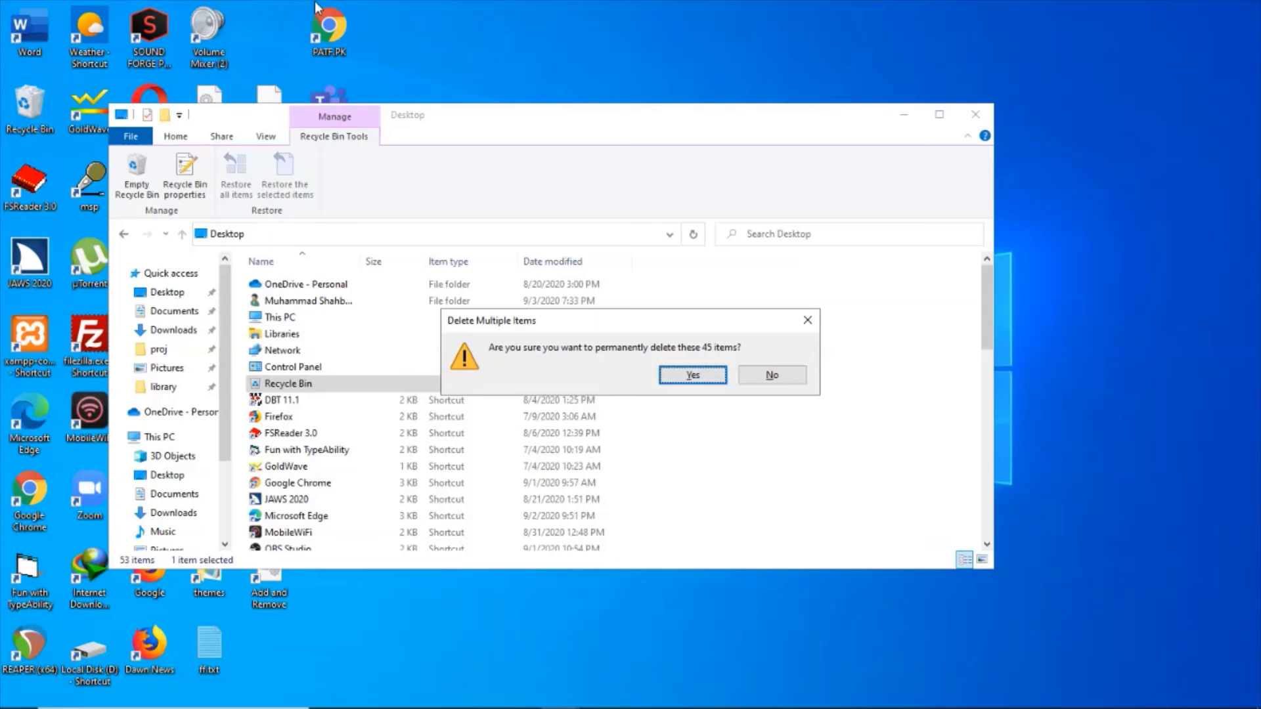
{"action": "key", "text": "Right"}
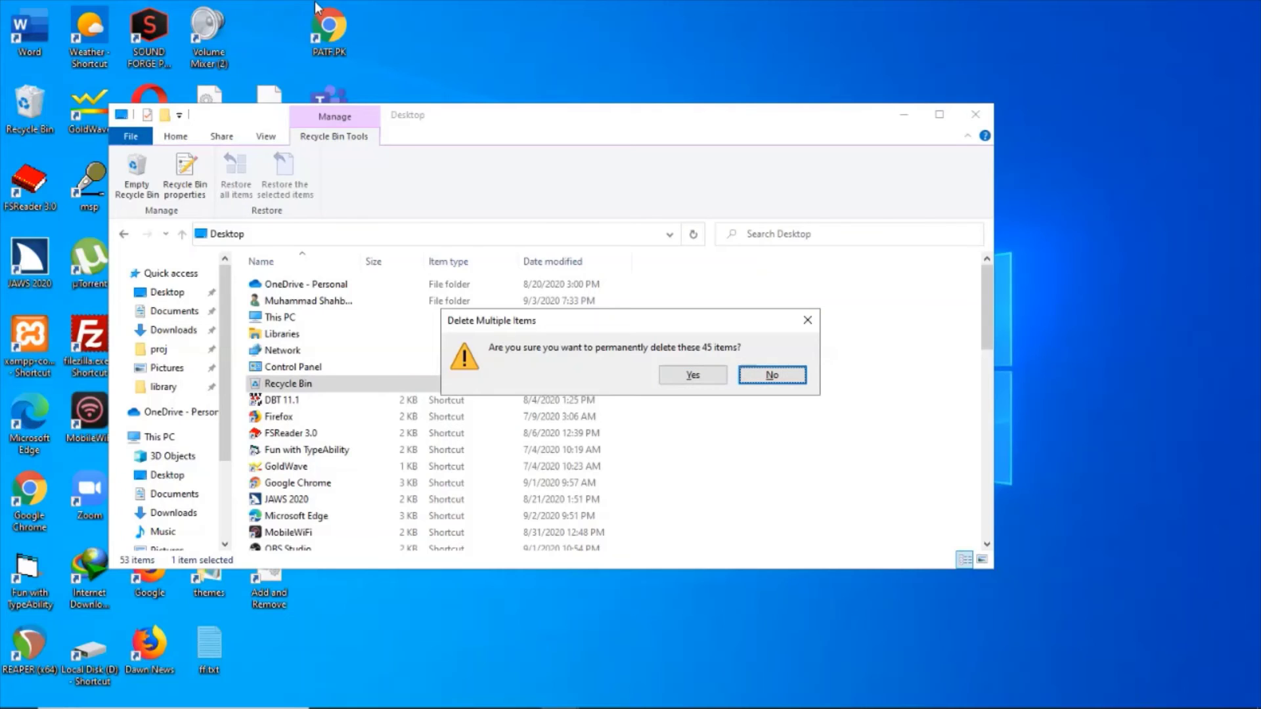
{"action": "key", "text": "Return"}
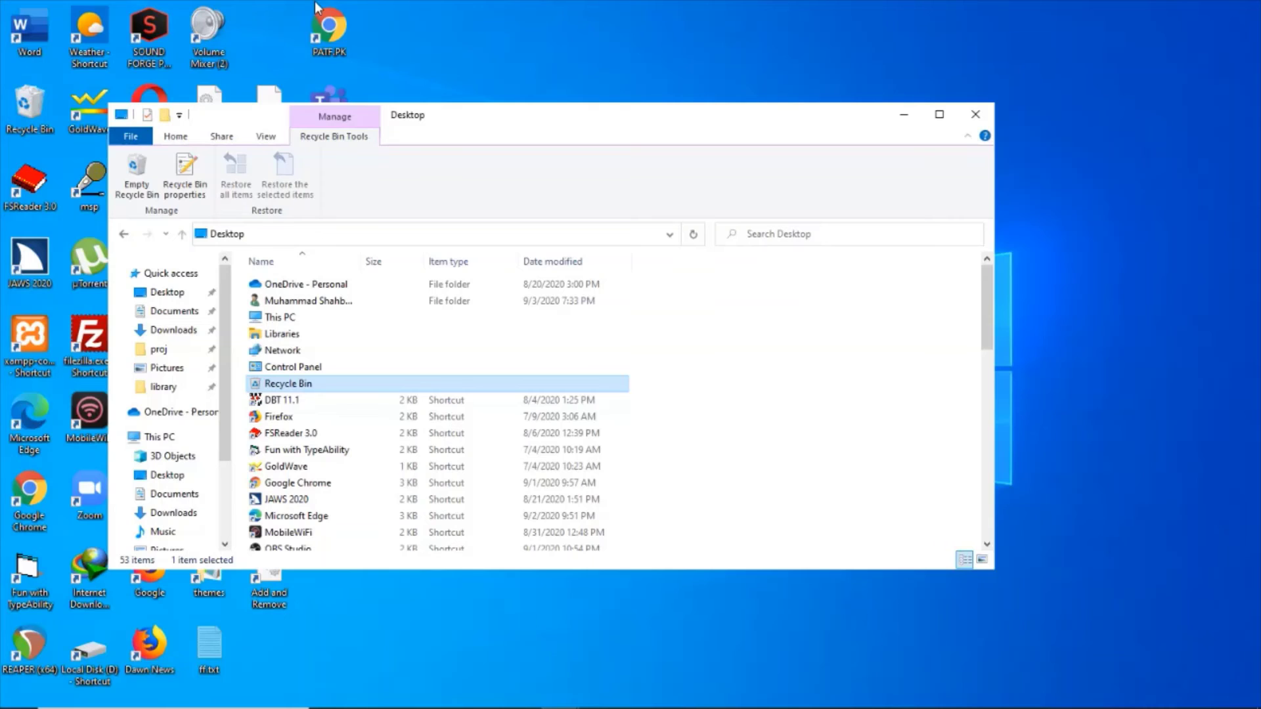
- Open Windows Settings and go to the Storage page of the System category
{"action": "key", "text": "super+i"}
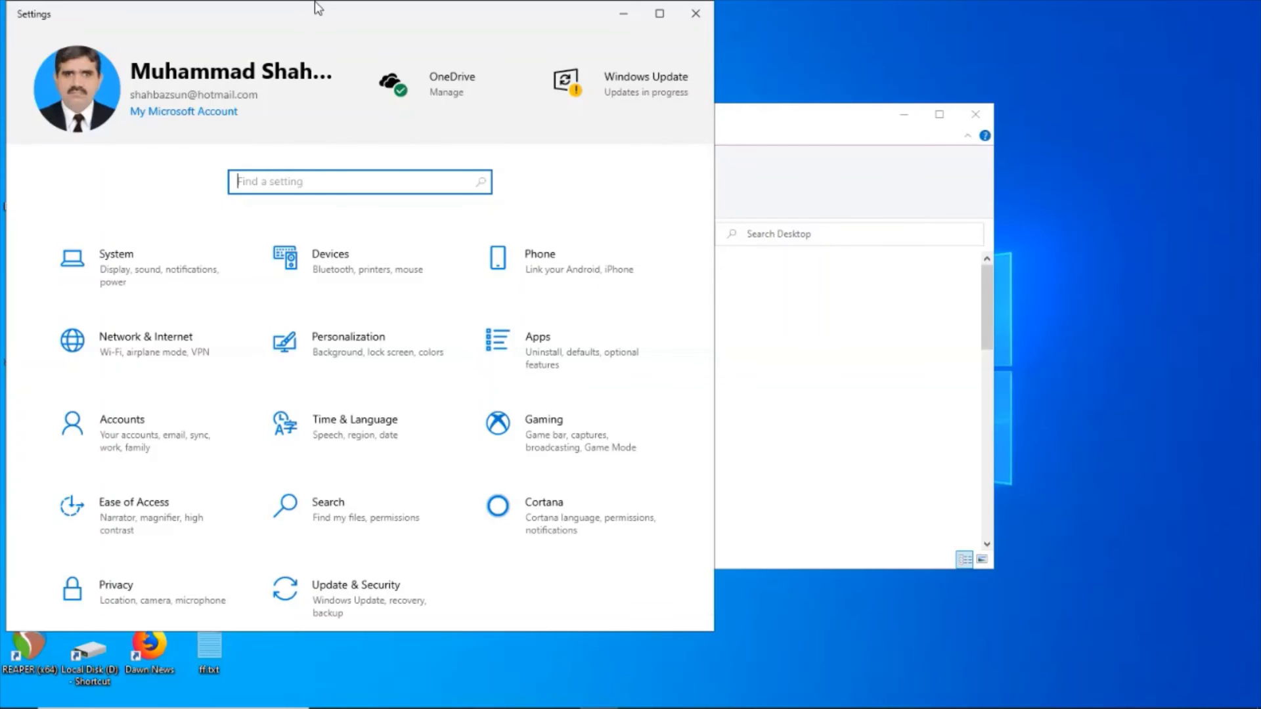
{"action": "key", "text": "Tab"}
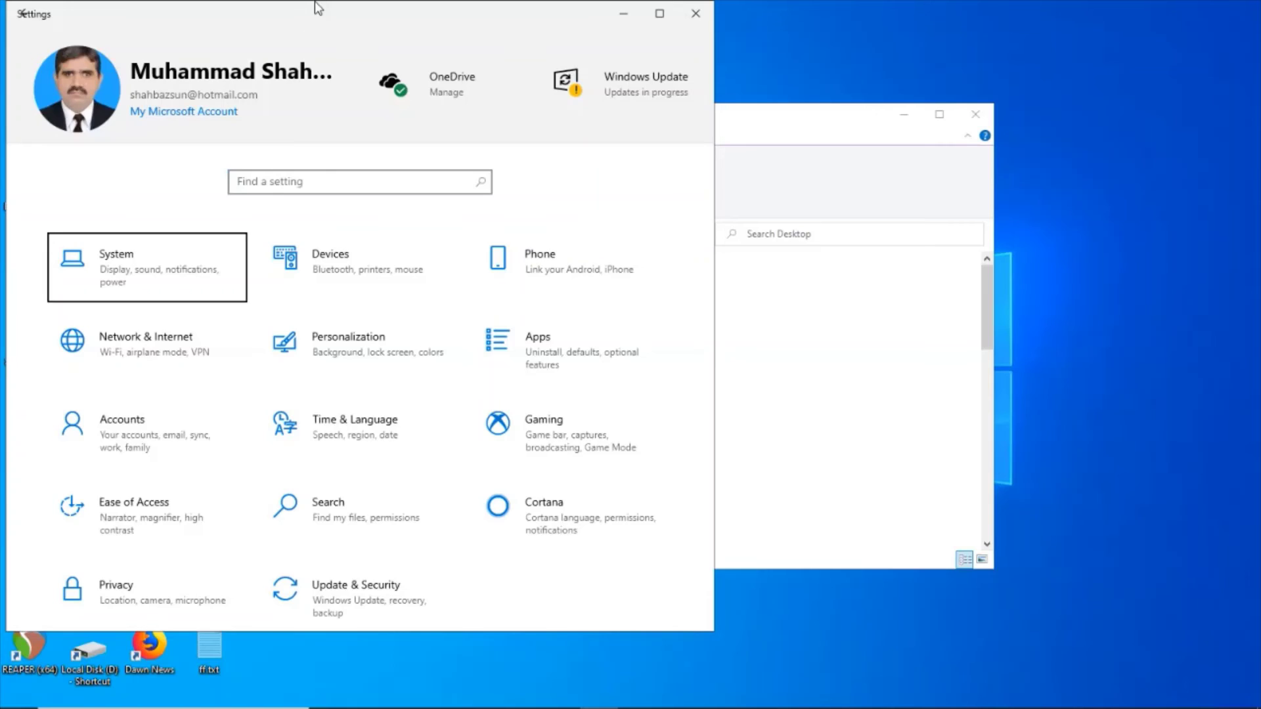
{"action": "key", "text": "Return"}
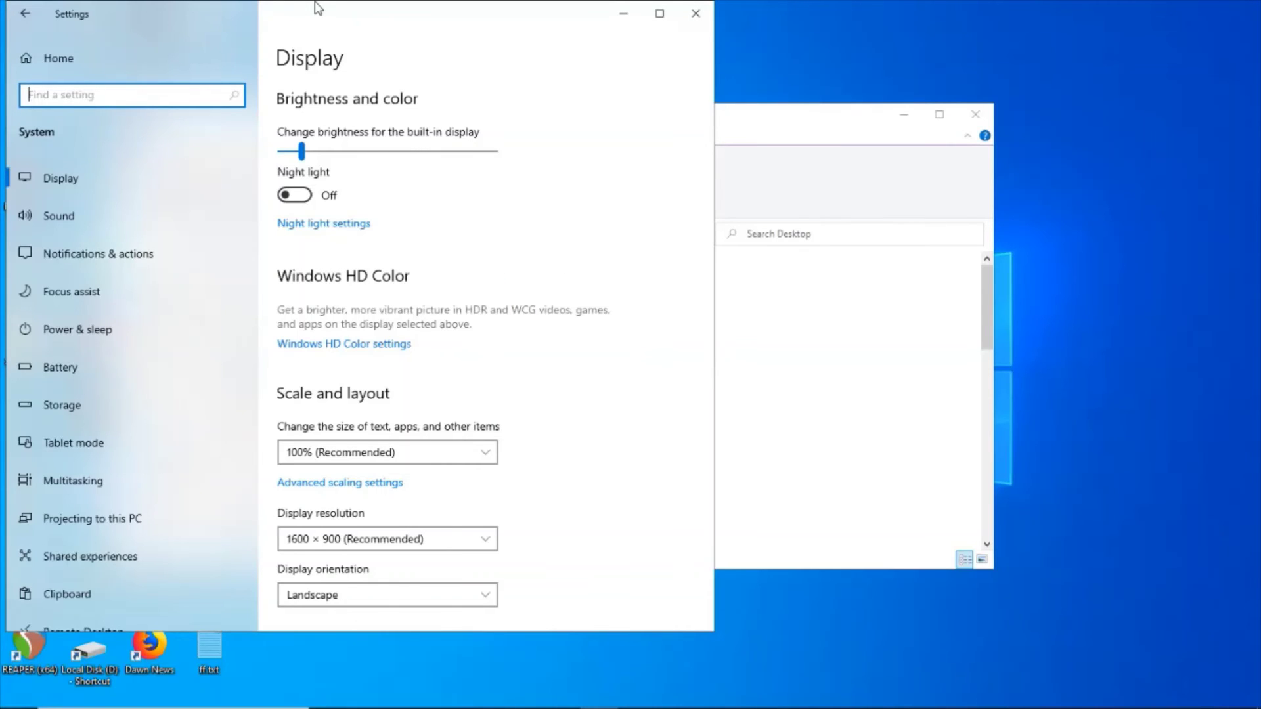
{"action": "key", "text": "Tab"}
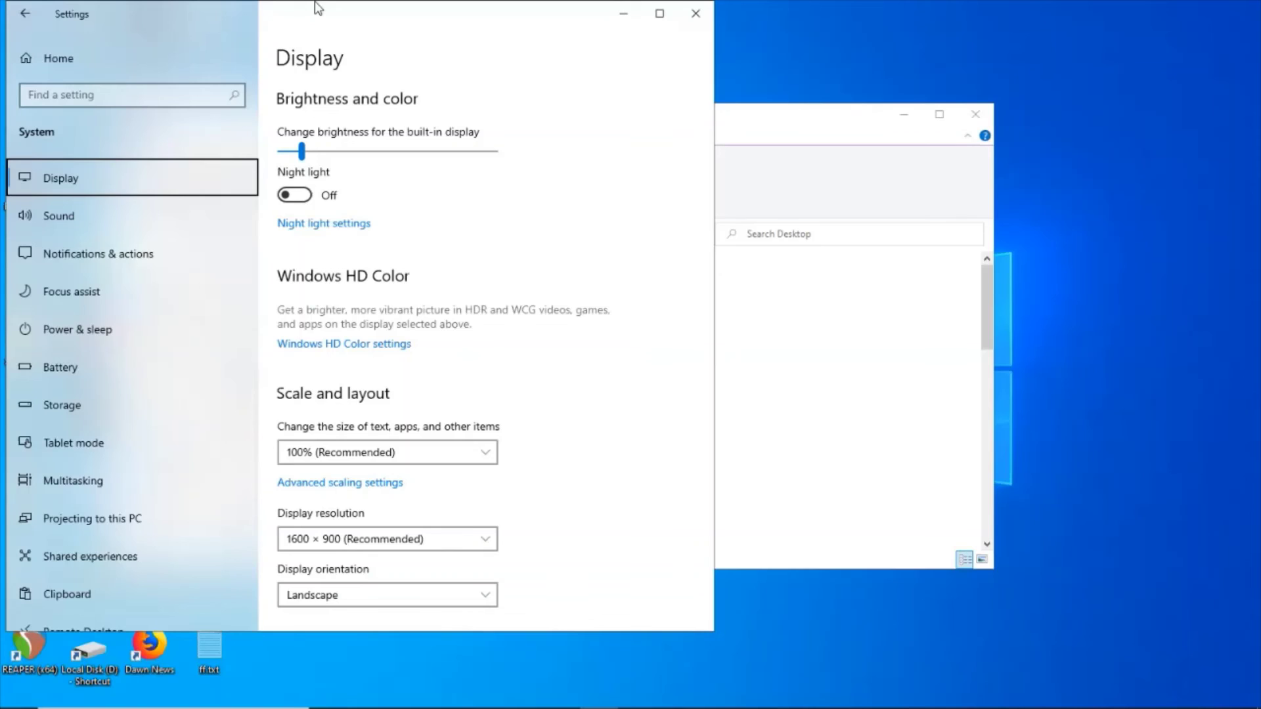
{"action": "key", "text": "Down"}
{"action": "key", "text": "Down"}
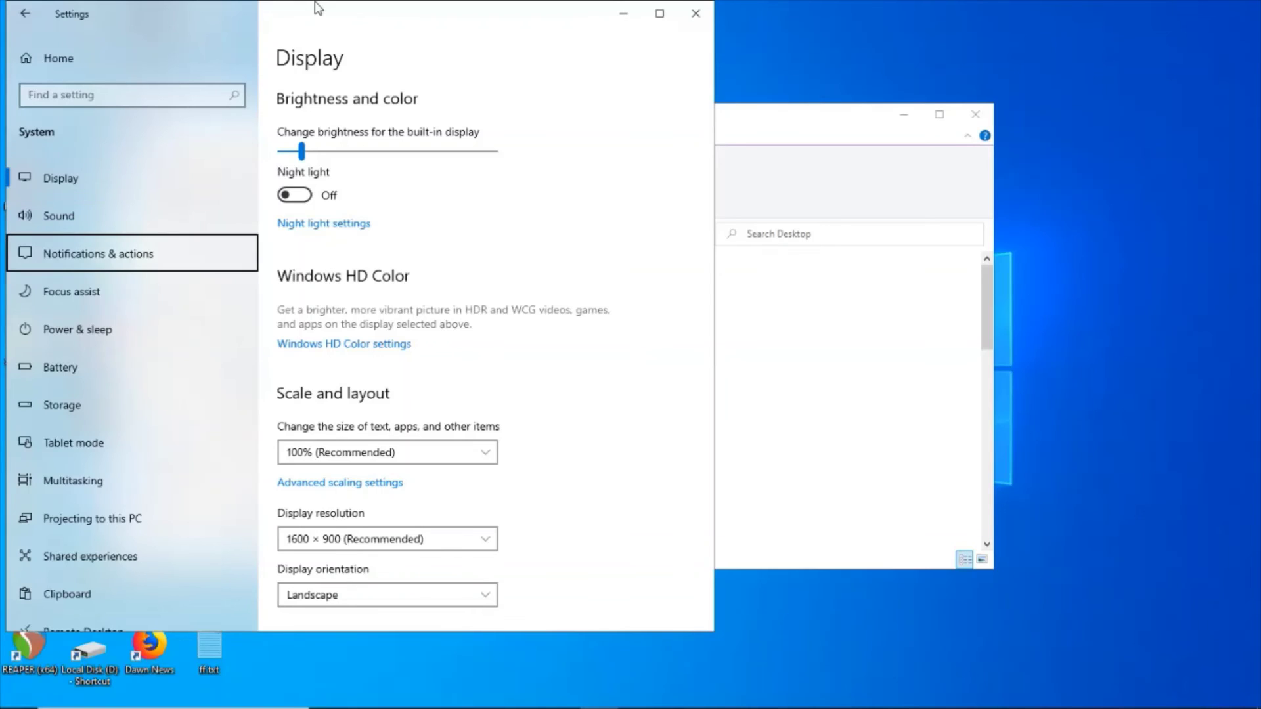
{"action": "key", "text": "Down"}
{"action": "key", "text": "Down"}
{"action": "key", "text": "Down"}
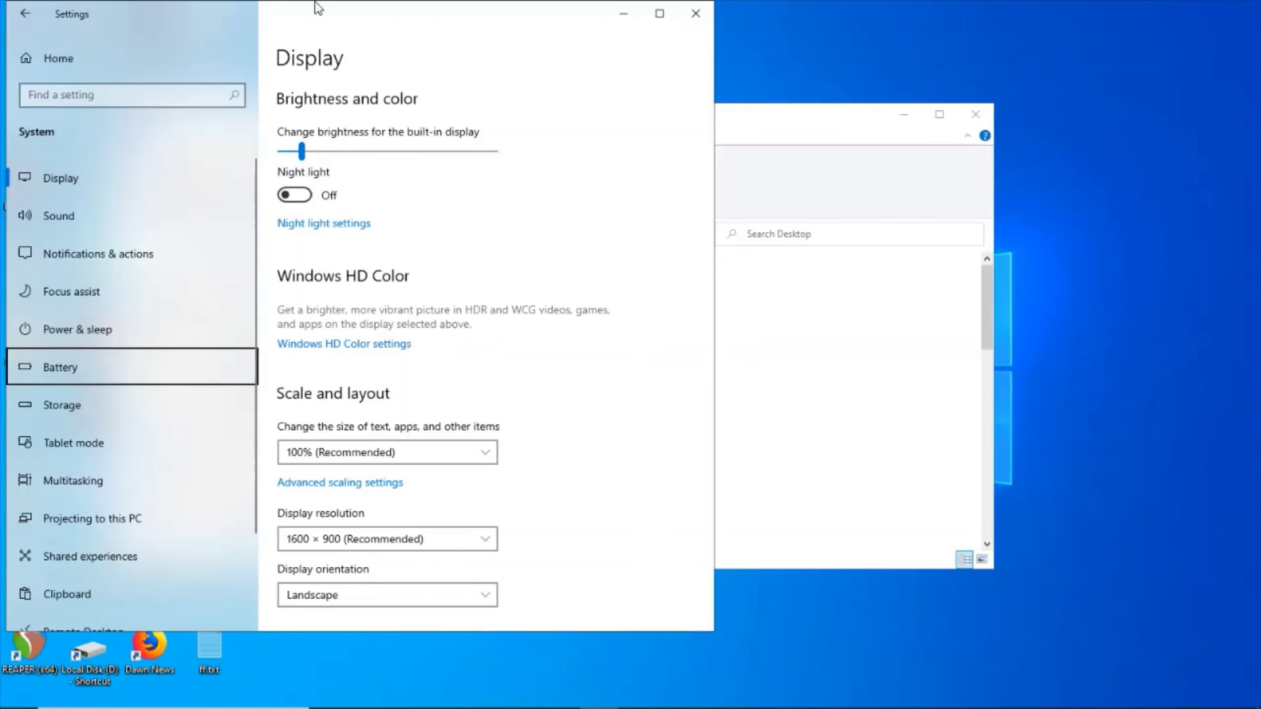
{"action": "key", "text": "Down"}
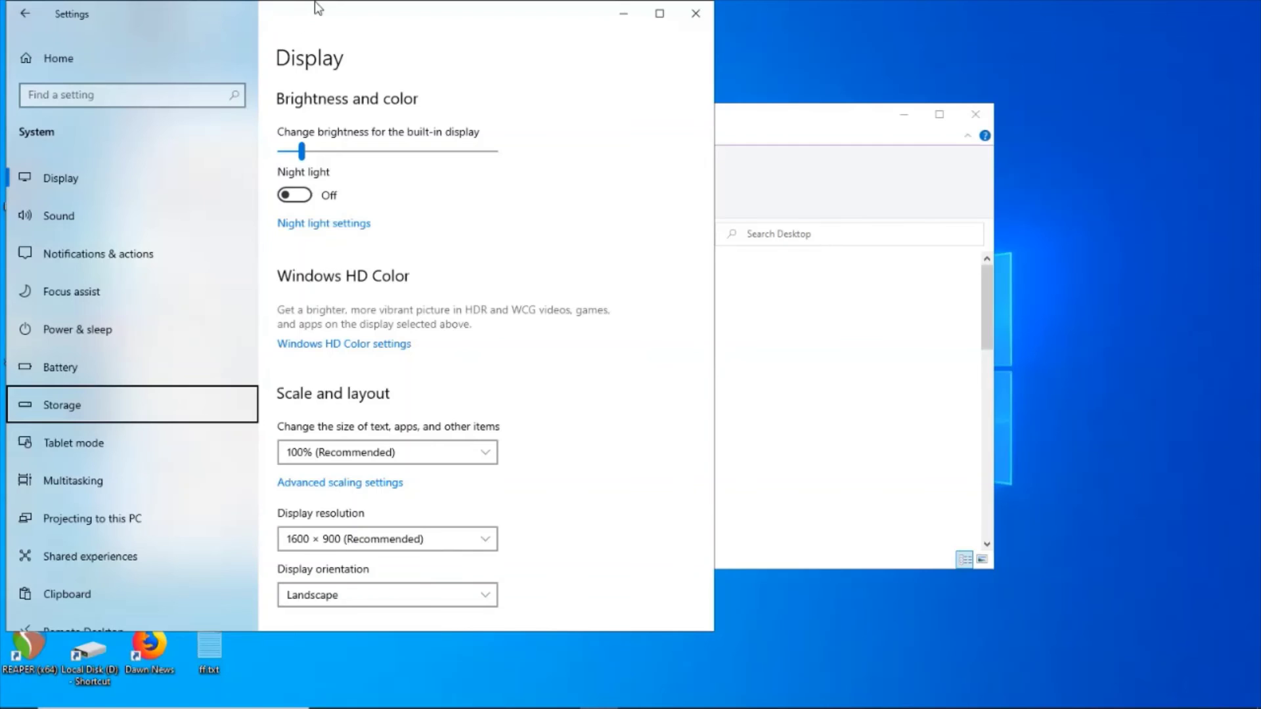
{"action": "key", "text": "Return"}
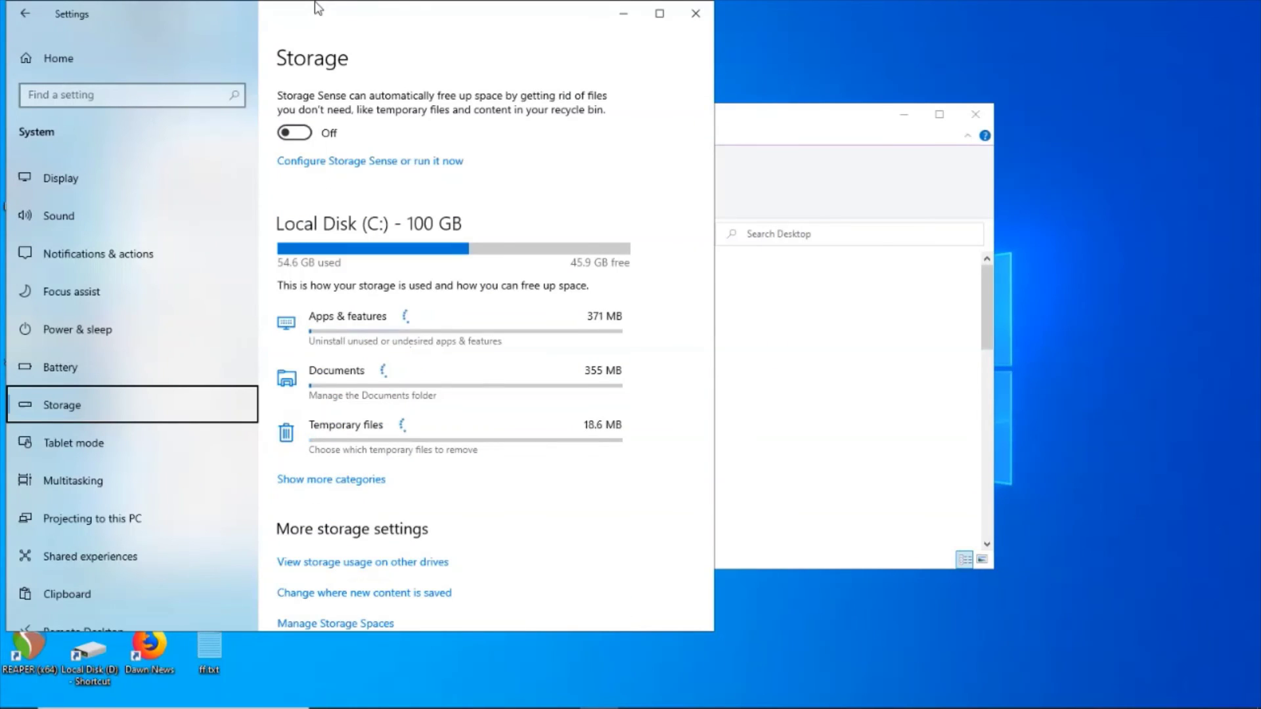
- Turn on Storage Sense and open its configuration page
{"action": "key", "text": "Tab"}
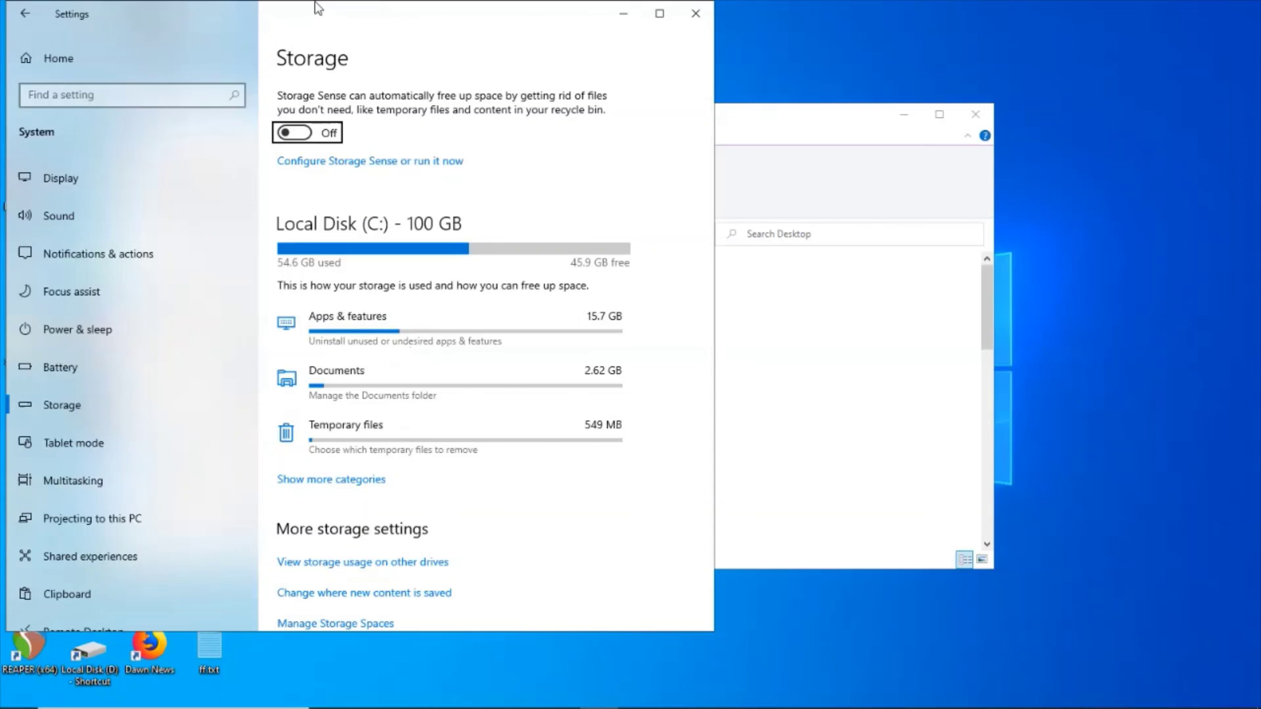
{"action": "key", "text": "space"}
{"action": "key", "text": "Tab"}
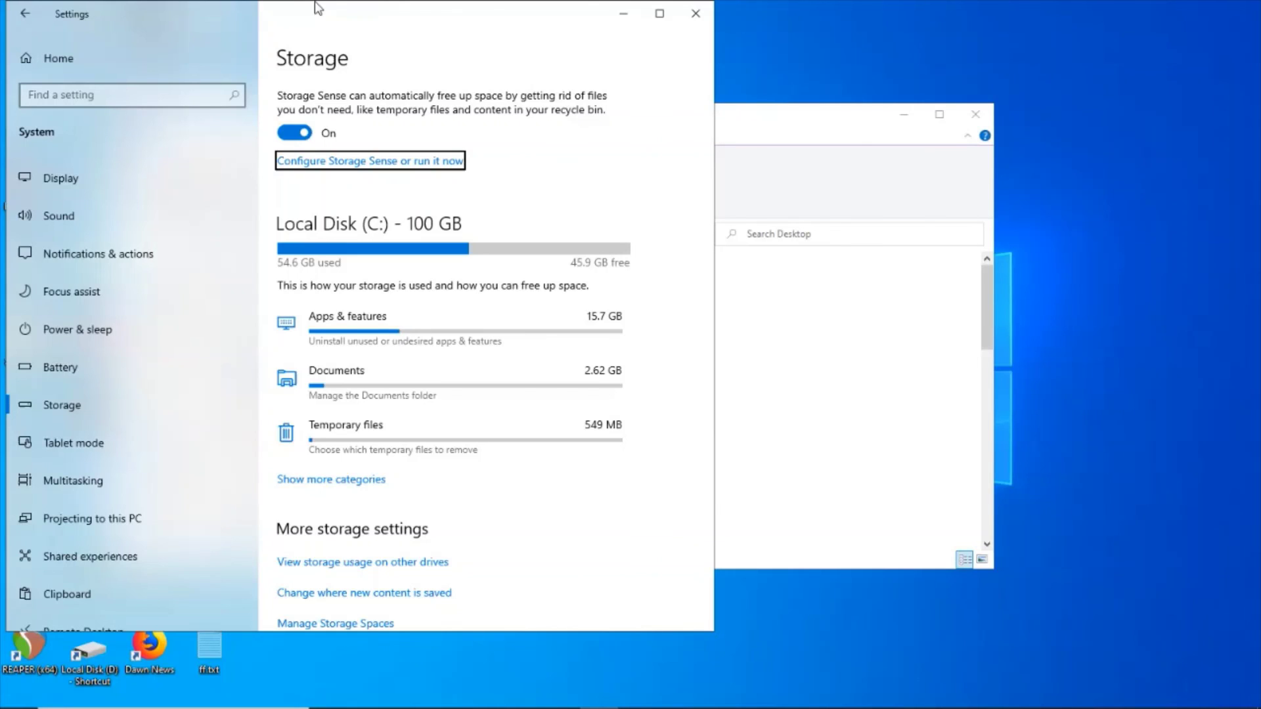
{"action": "key", "text": "Return"}
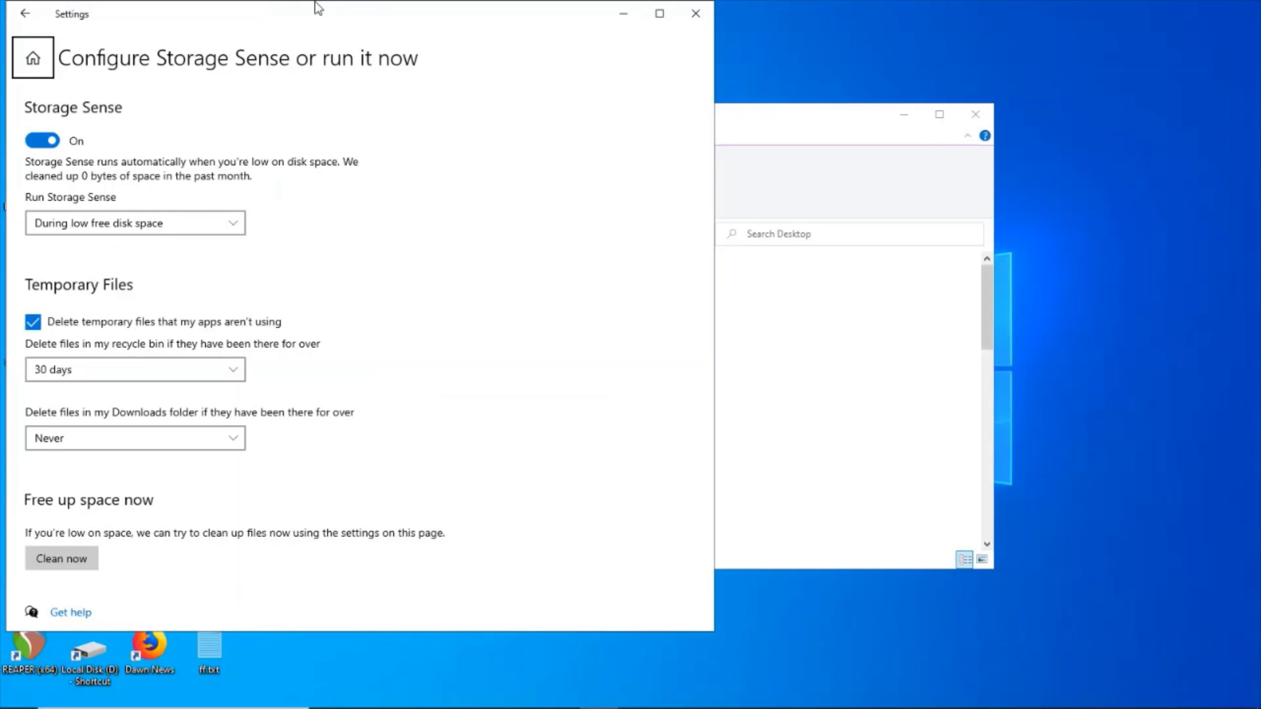
- Review the Storage Sense schedule and the deletion options for temporary files, the recycle bin and Downloads, and close Settings
{"action": "key", "text": "Tab"}
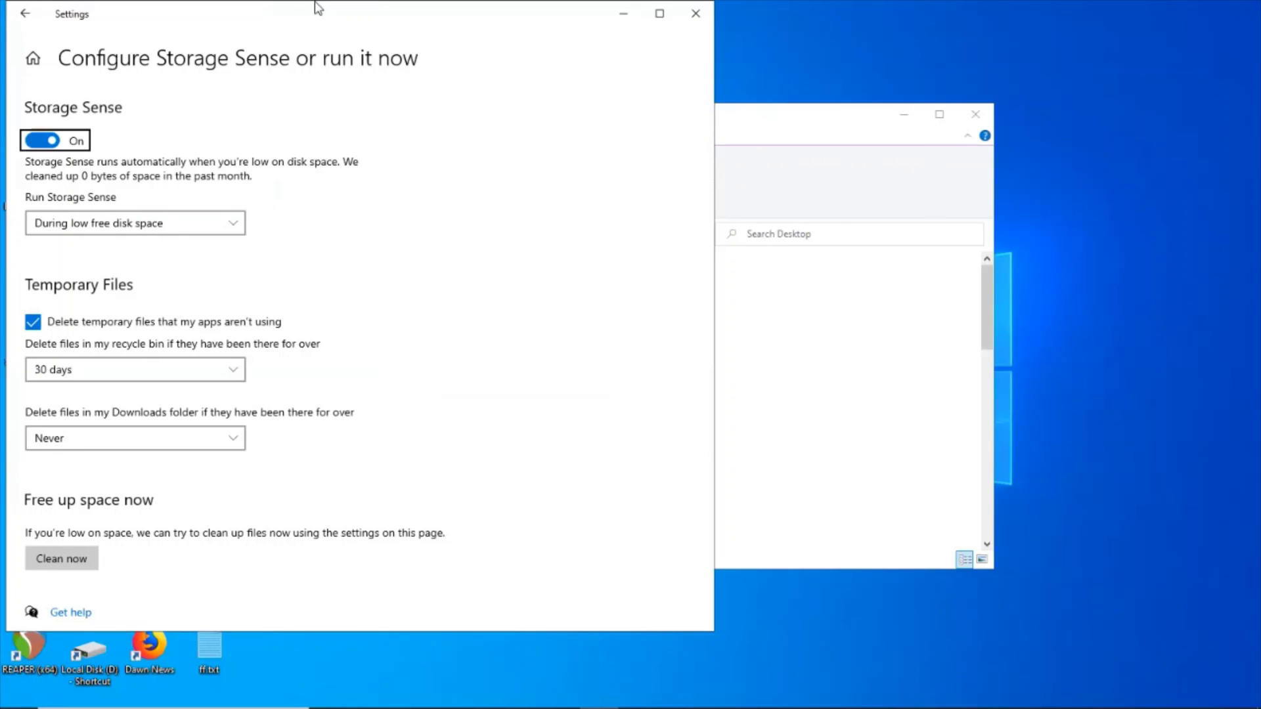
{"action": "key", "text": "Tab"}
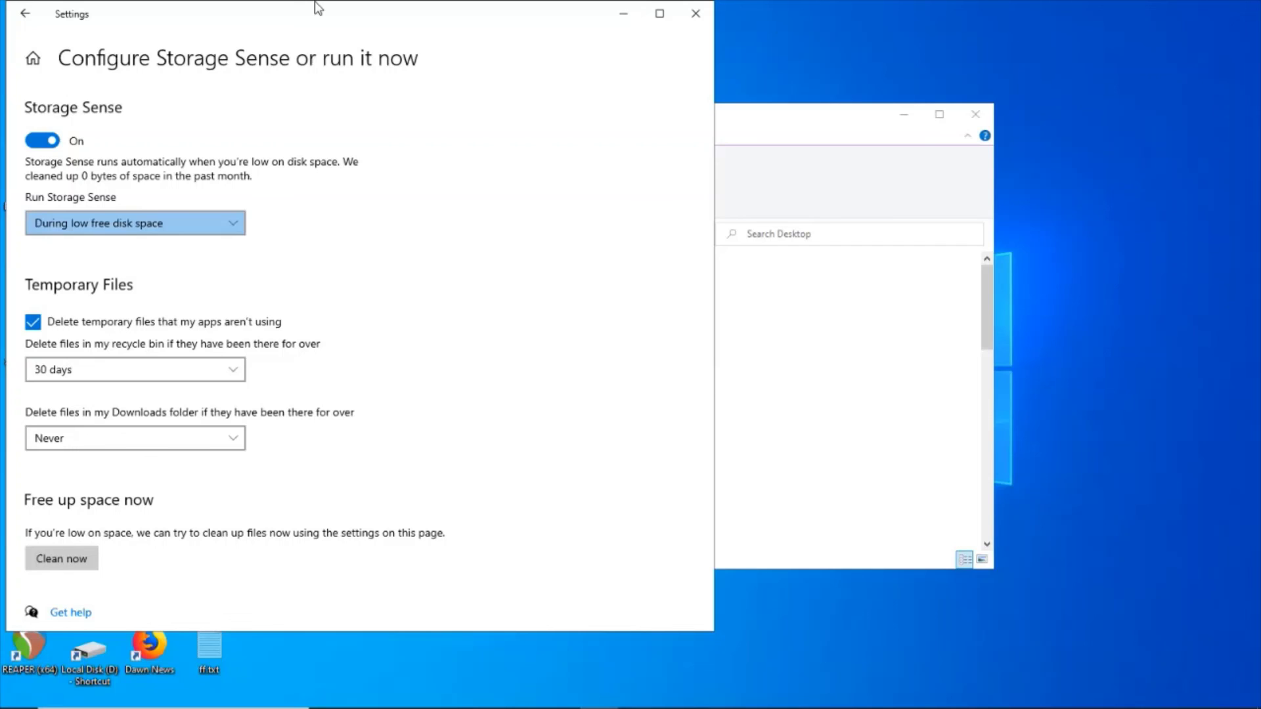
{"action": "key", "text": "Tab"}
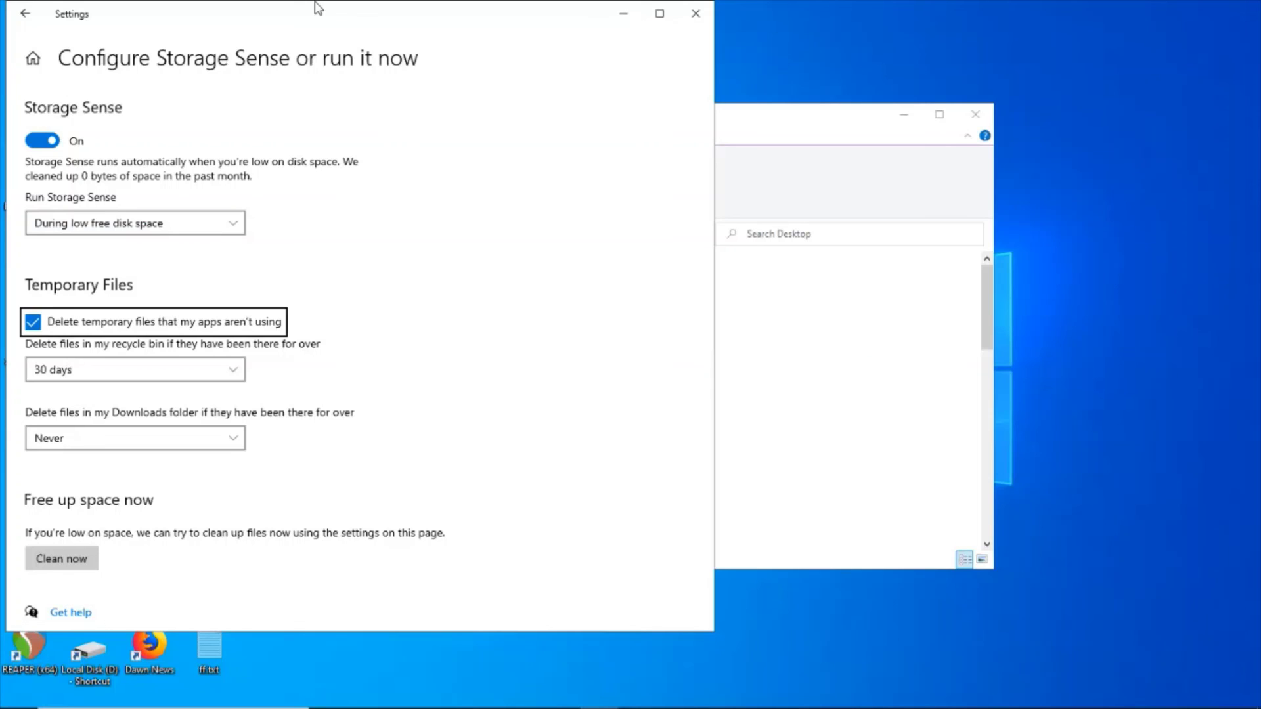
{"action": "key", "text": "Tab"}
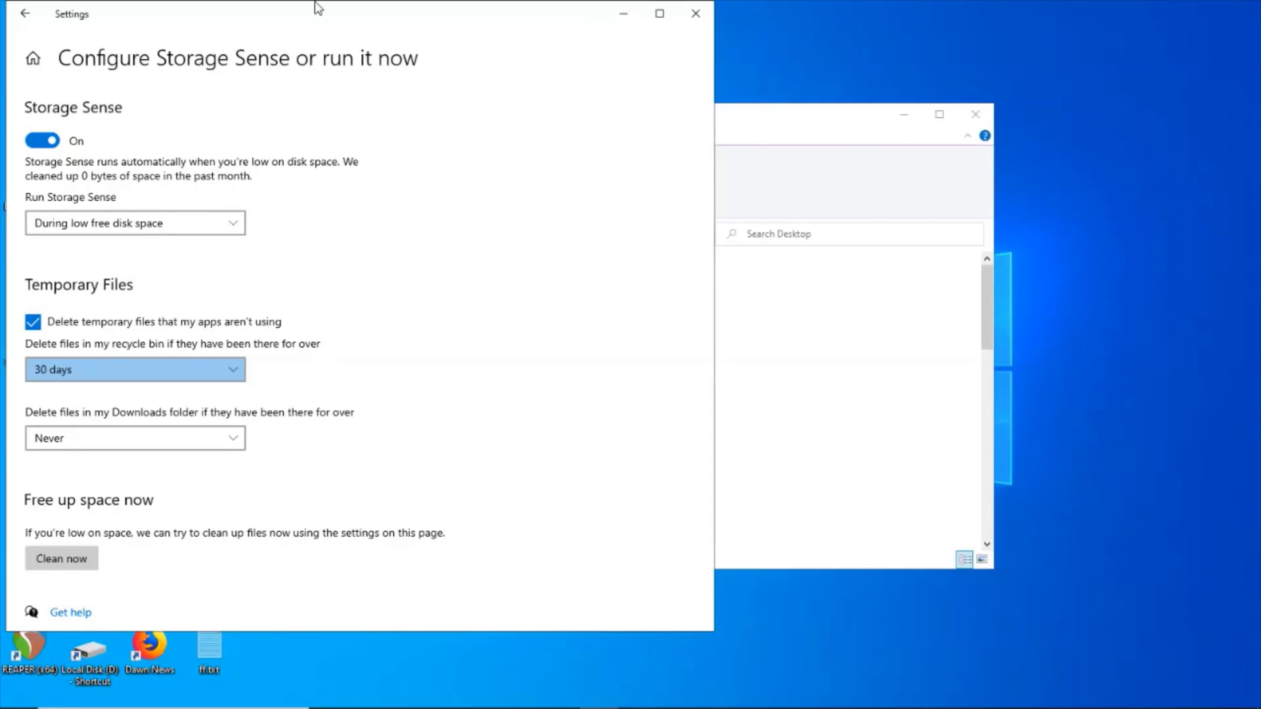
{"action": "key", "text": "Up"}
{"action": "key", "text": "Down"}
{"action": "key", "text": "Down"}
{"action": "key", "text": "Tab"}
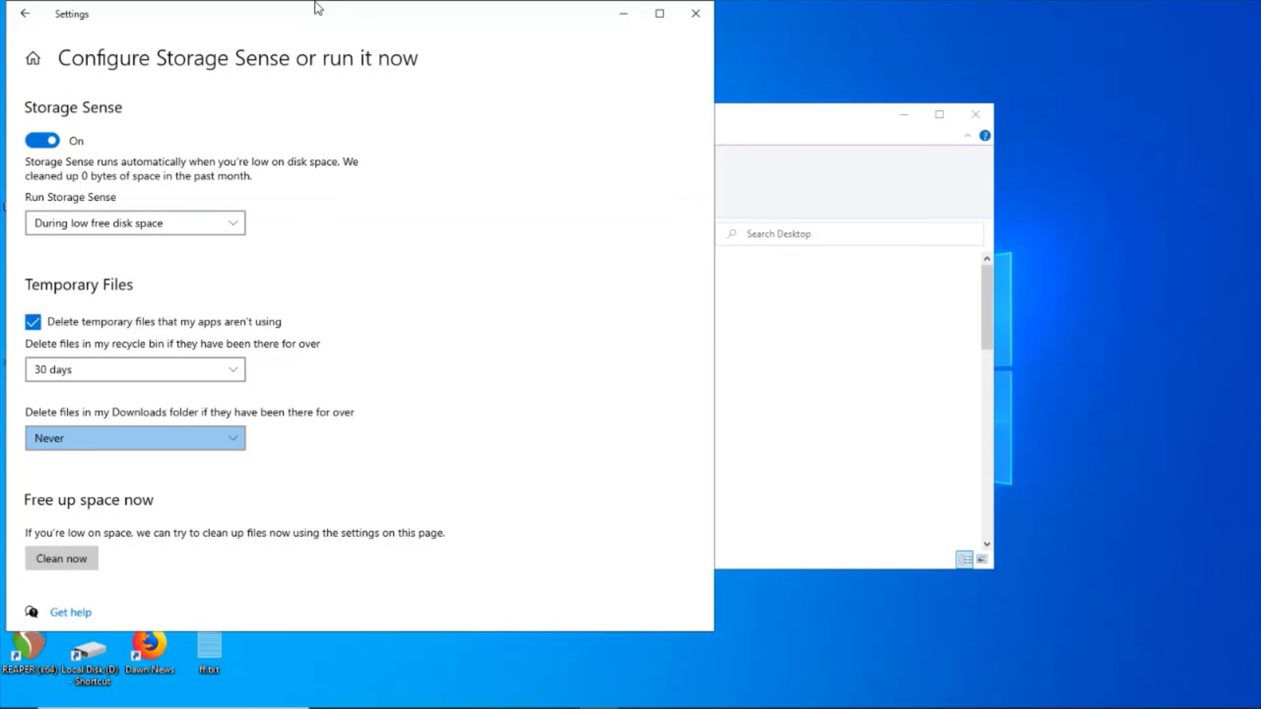
{"action": "key", "text": "alt+F4"}
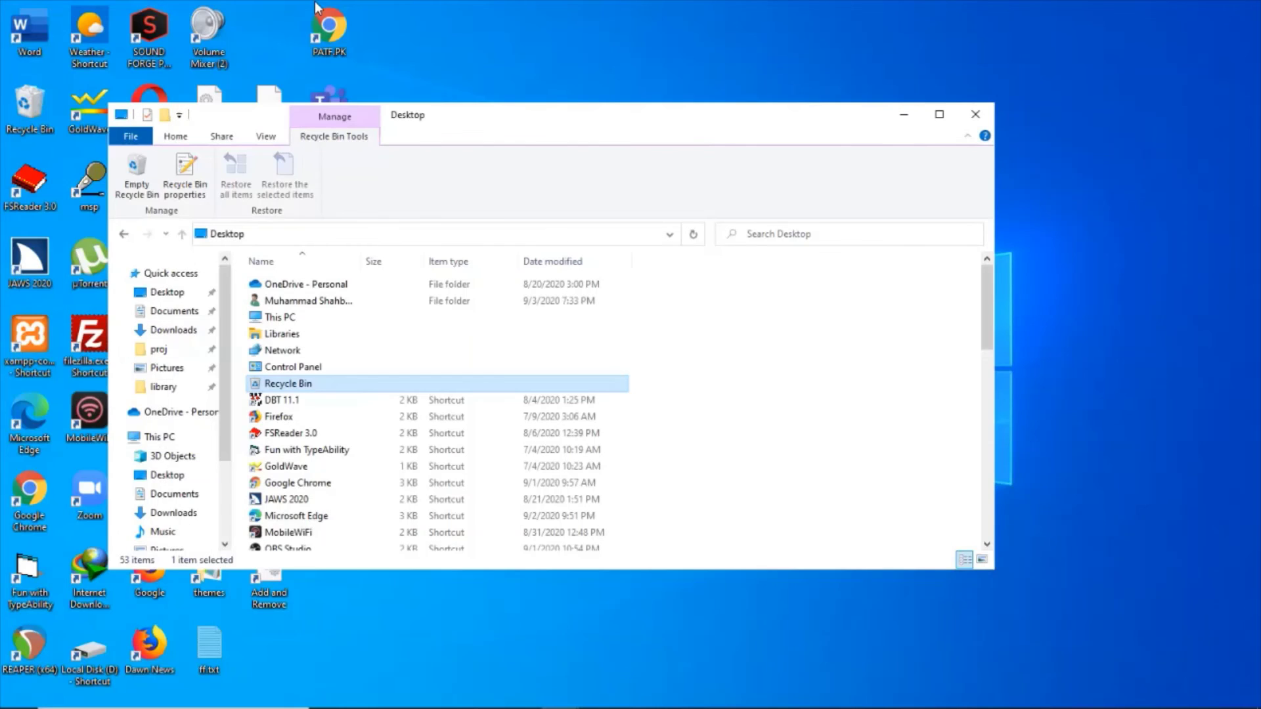